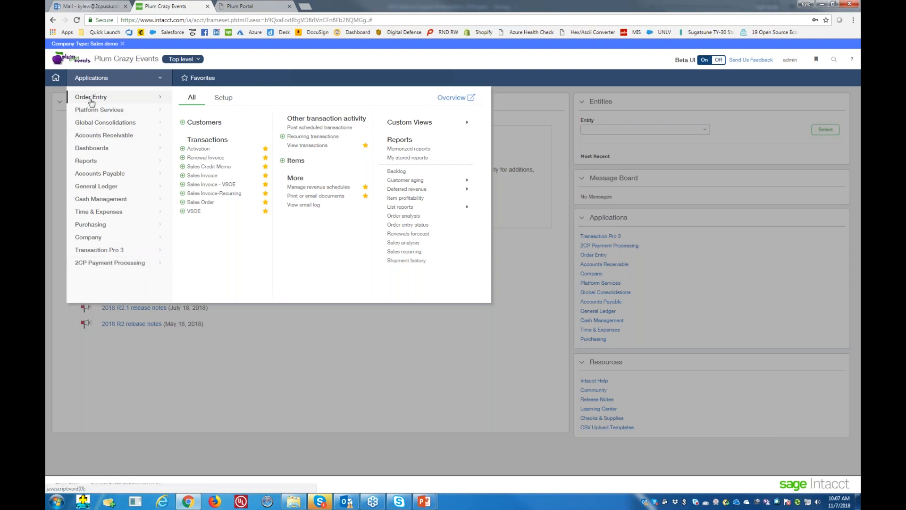
# Switch from top level to the 500-US entity and view the open 6,697.00 sales invoice for Accu-Crete Inc in Order Entry
pyautogui.click(192, 176)
pyautogui.click(180, 60)
pyautogui.click(183, 118)
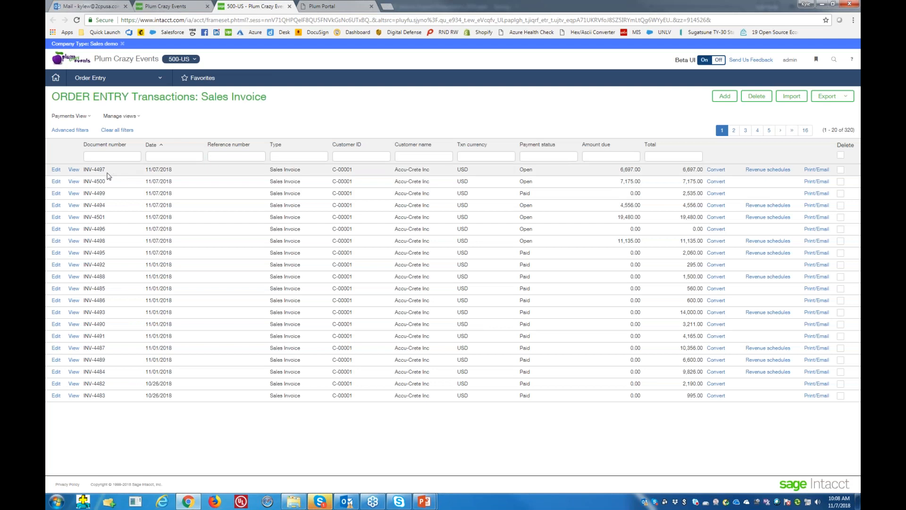
pyautogui.click(75, 170)
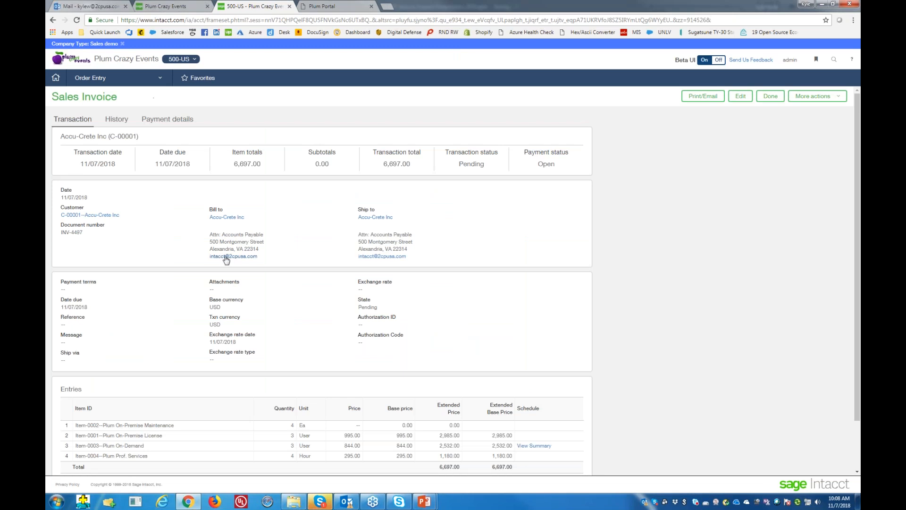
# Start processing a payment for this sales invoice and list the customer's other open invoices in the Virtual Terminal
pyautogui.scroll(-3, 228, 257)
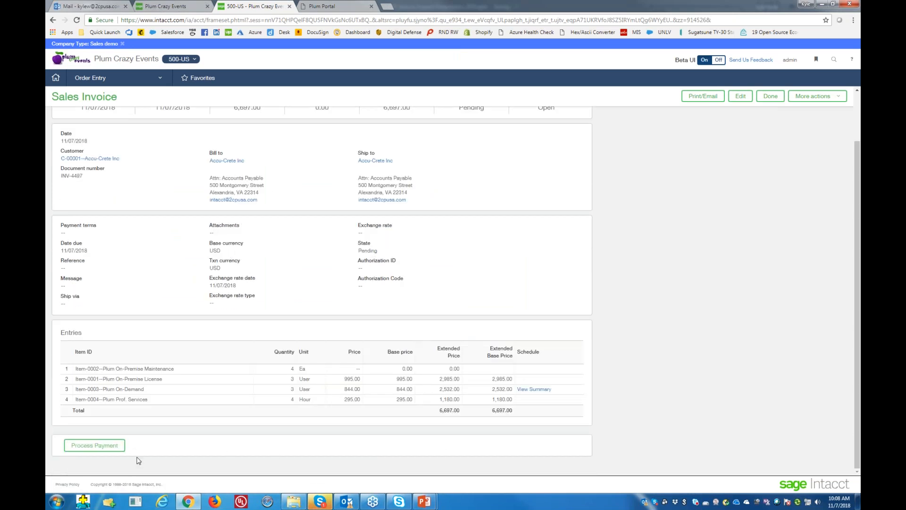
pyautogui.click(94, 448)
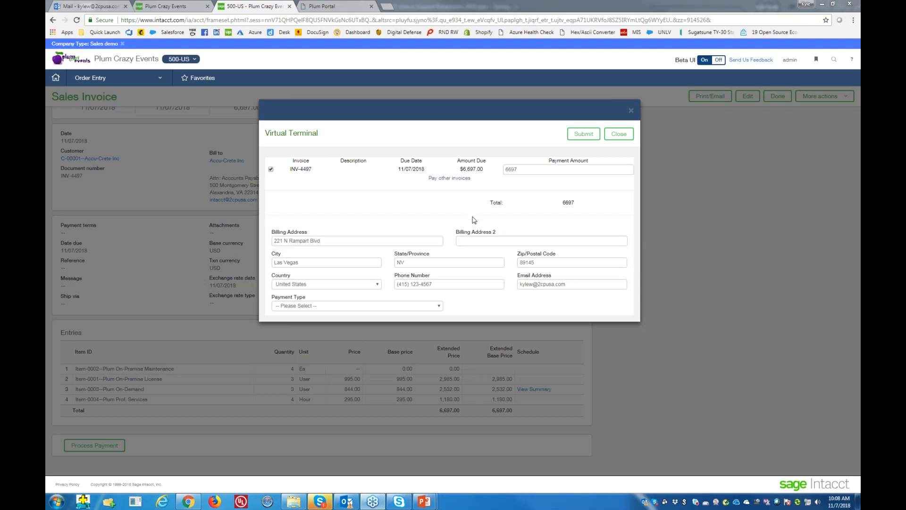
pyautogui.click(449, 179)
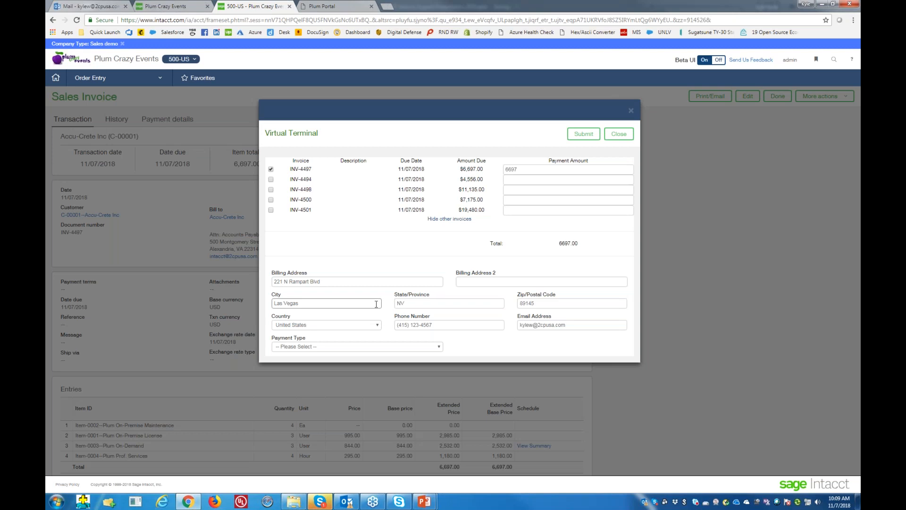
# Show the CreditCard entry fields in the Virtual Terminal and set the payment type to Stored Account
pyautogui.click(361, 347)
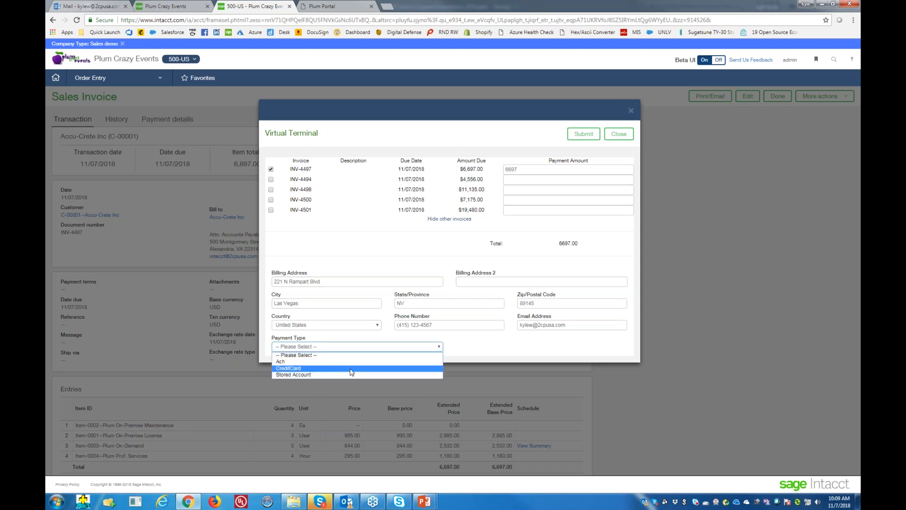
pyautogui.click(350, 370)
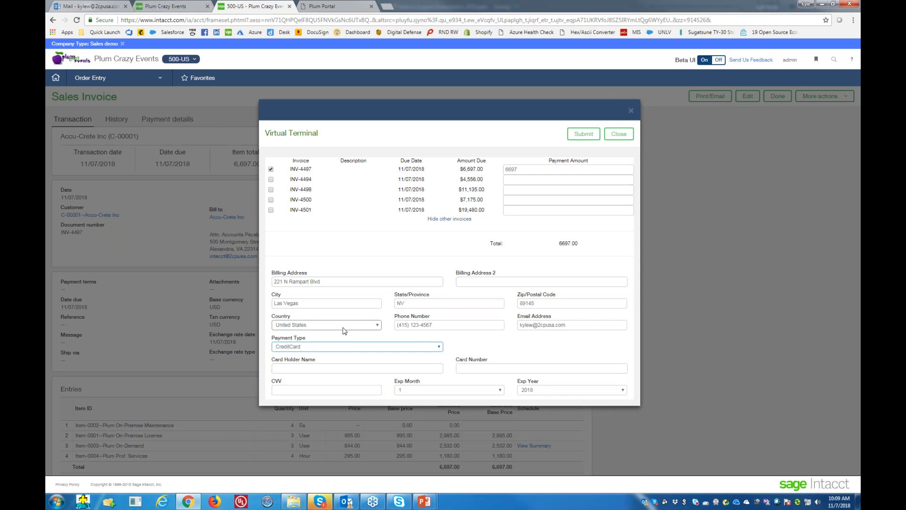
pyautogui.click(378, 347)
pyautogui.click(367, 380)
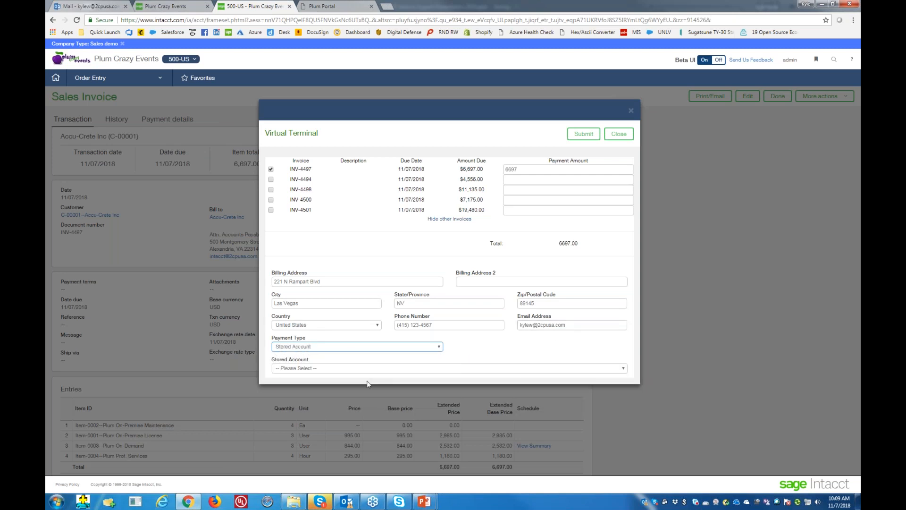
pyautogui.click(336, 349)
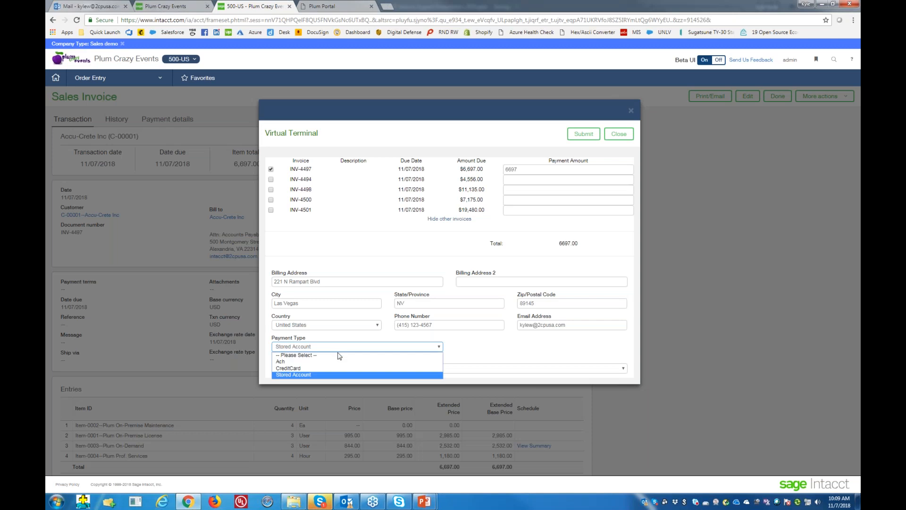
pyautogui.click(364, 378)
# Choose the customer's named stored credit card for the 6697 payment, submit it and close the Virtual Terminal
pyautogui.click(303, 370)
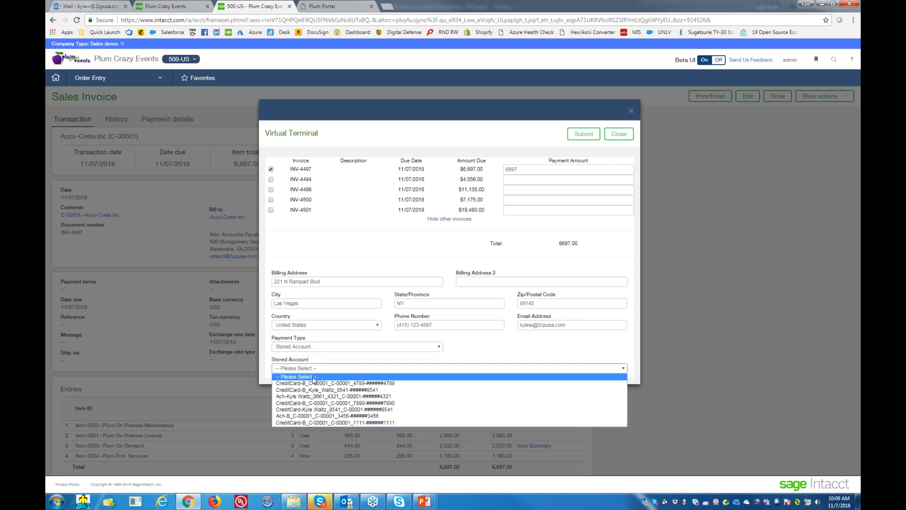
pyautogui.click(350, 411)
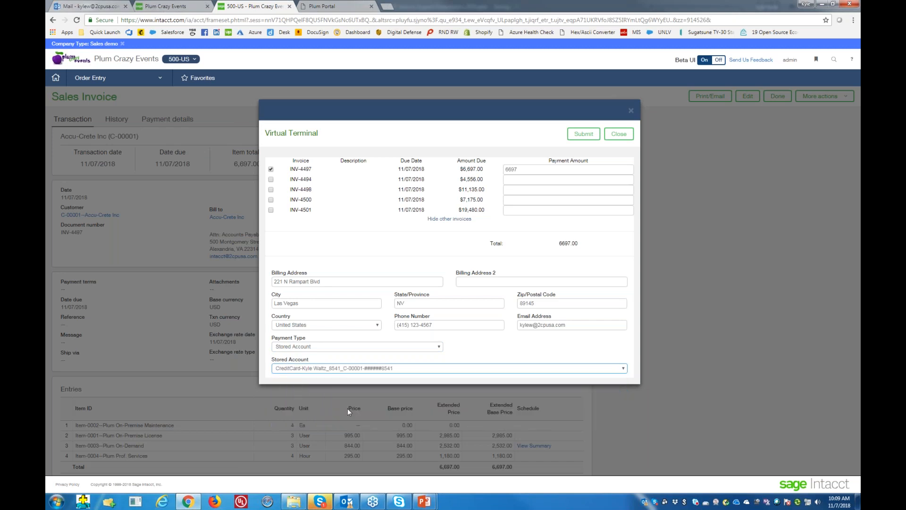
pyautogui.click(584, 134)
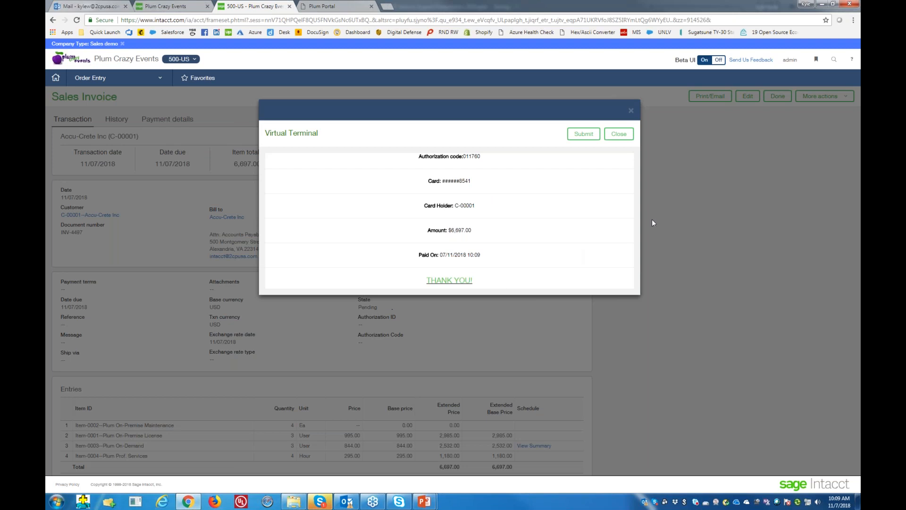
pyautogui.click(616, 138)
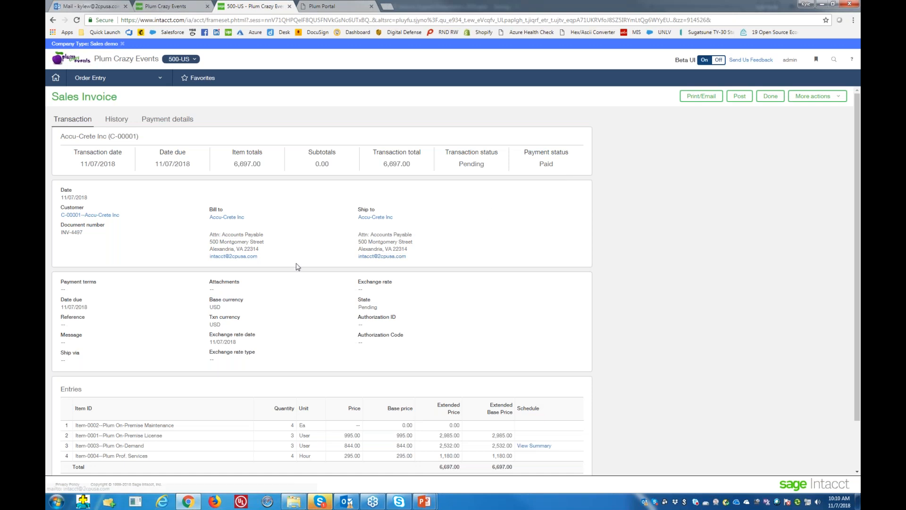
# Open the Transaction Pro 3 reports at top level and inspect the void options for the 6,697.00 sale without voiding it
pyautogui.click(168, 6)
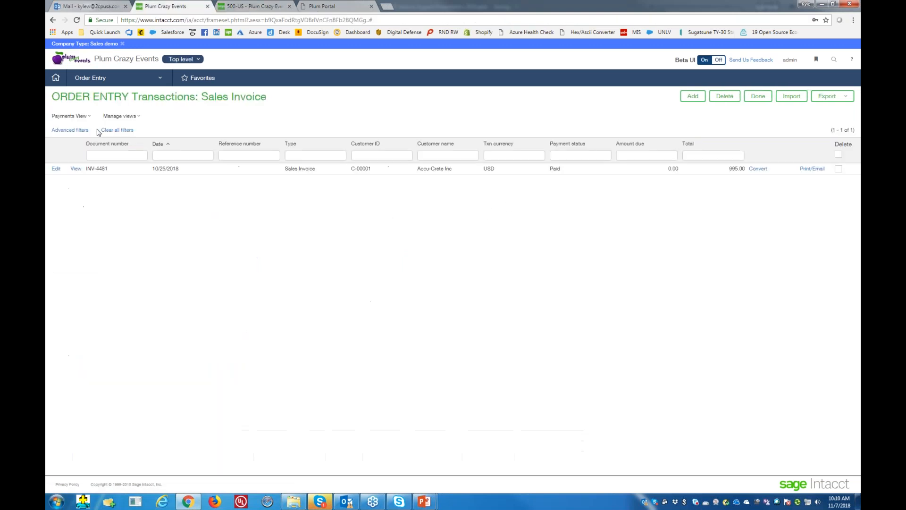
pyautogui.click(158, 83)
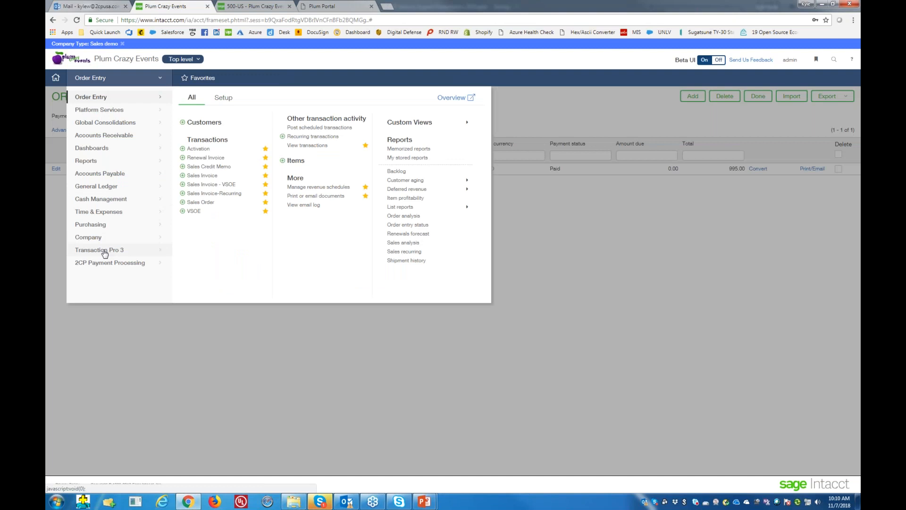
pyautogui.moveTo(105, 254)
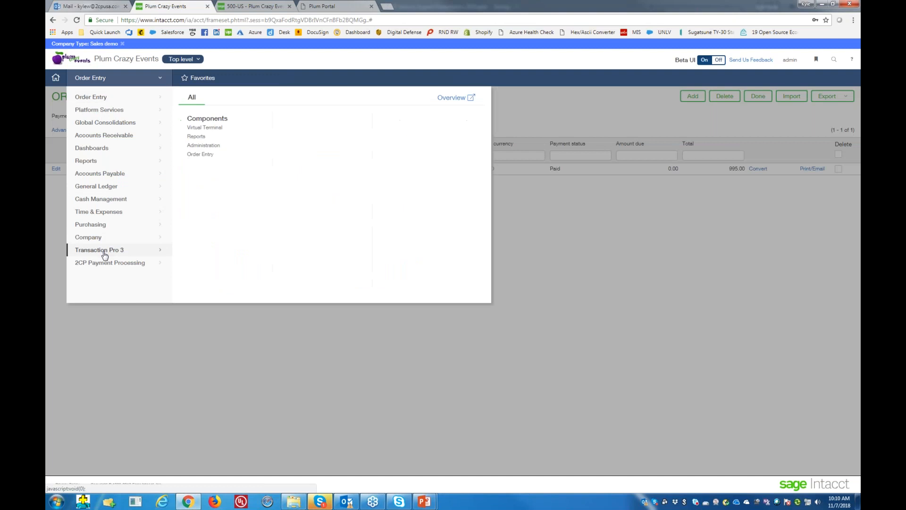
pyautogui.click(196, 136)
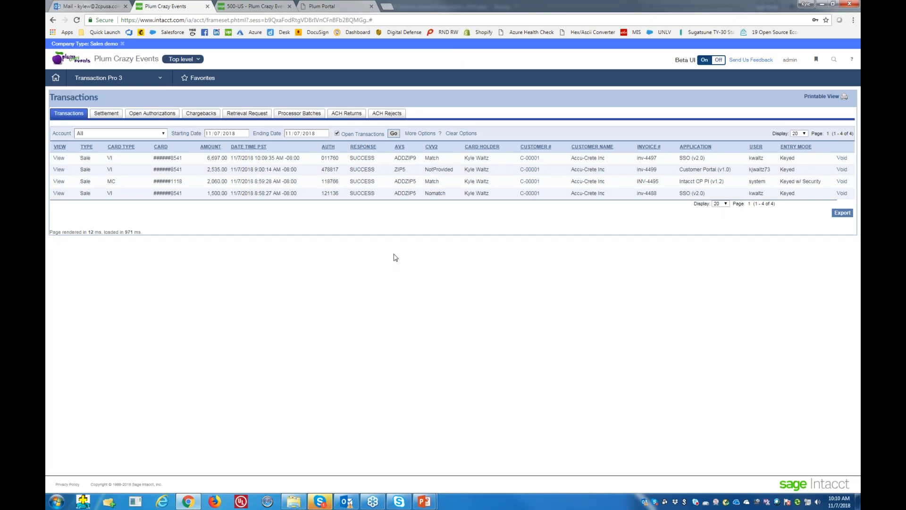
pyautogui.click(843, 158)
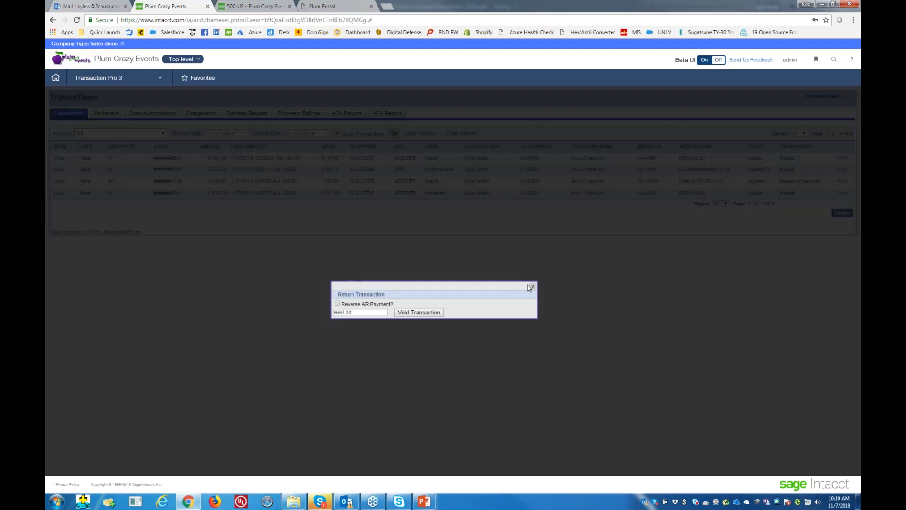
pyautogui.click(533, 286)
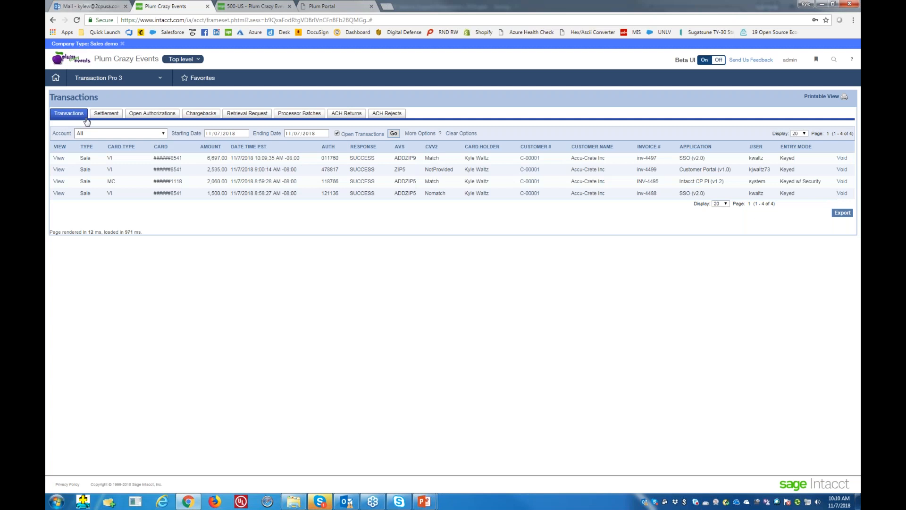
# Review the Settlement batches and the ACH Returns report in Transaction Pro 3
pyautogui.click(107, 114)
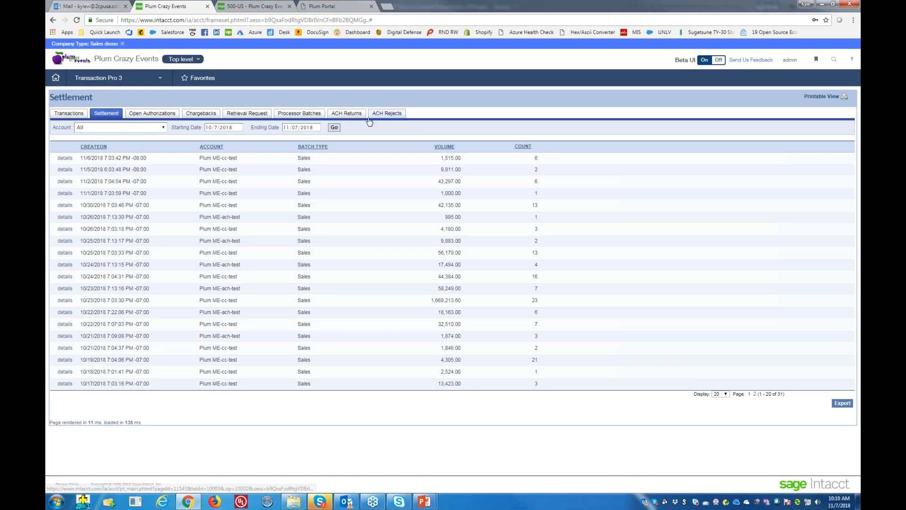
pyautogui.click(343, 117)
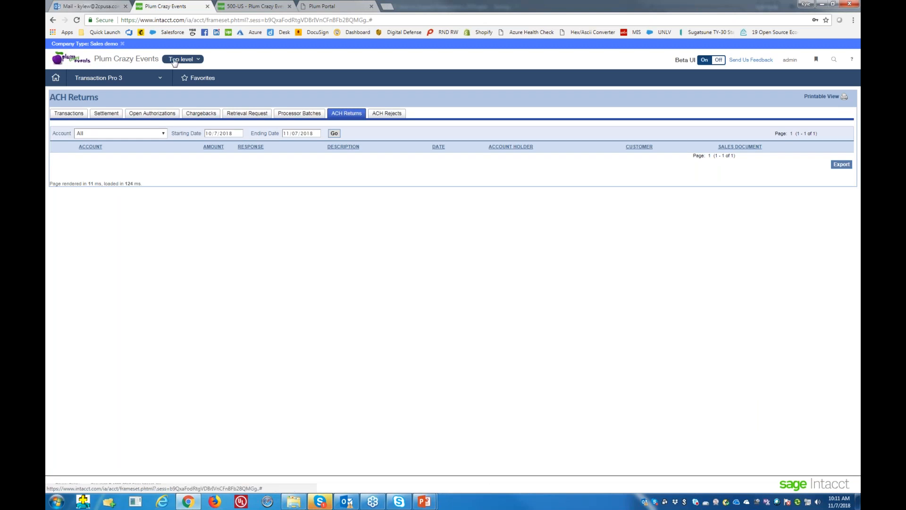
# In the 500-US entity, open a new Cash Management deposit for the Wells Fargo - USD account and list its undeposited payments
pyautogui.click(281, 7)
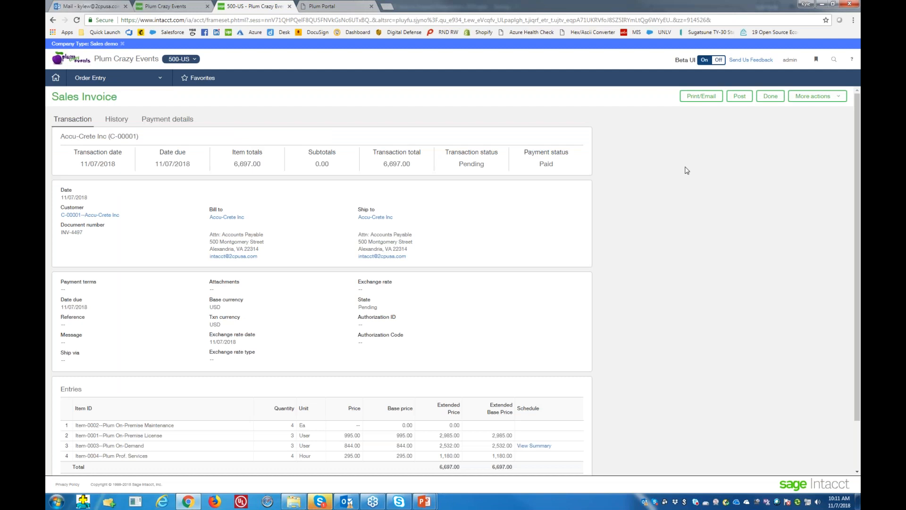
pyautogui.click(161, 83)
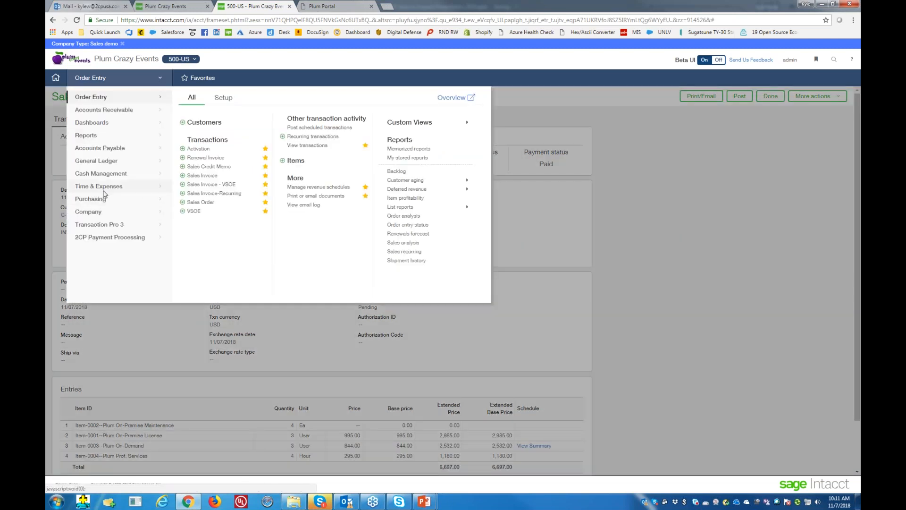
pyautogui.moveTo(108, 175)
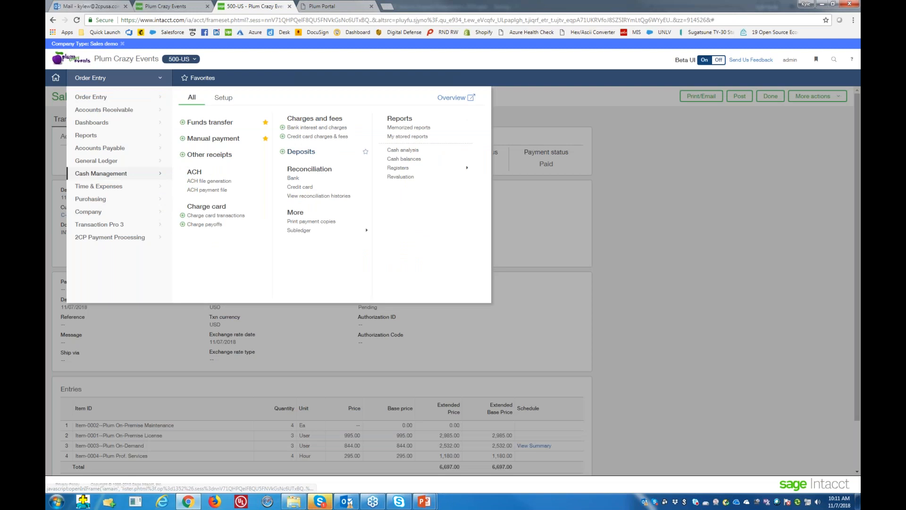
pyautogui.click(283, 152)
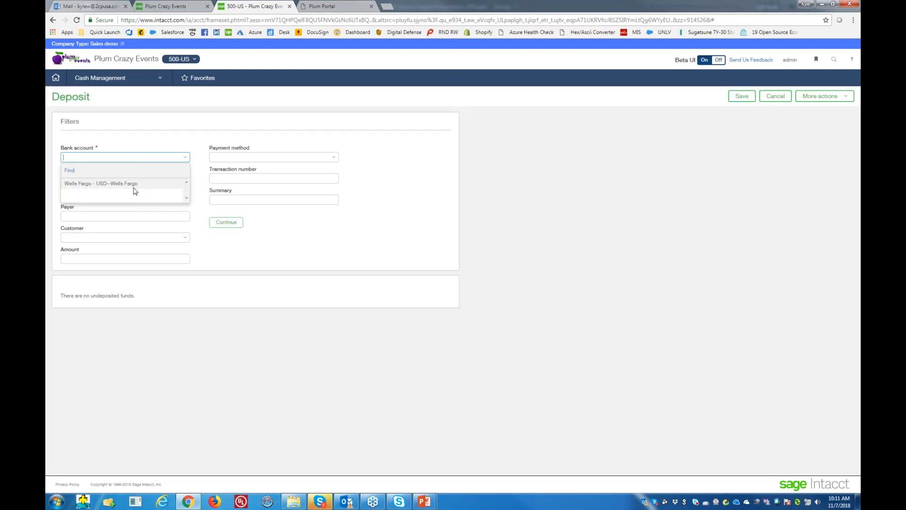
pyautogui.click(133, 187)
pyautogui.click(226, 222)
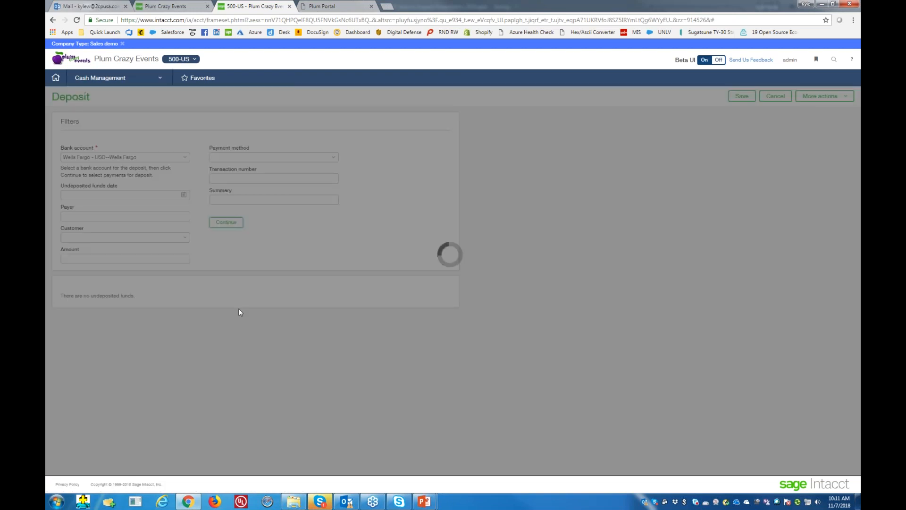
pyautogui.scroll(-1, 545, 289)
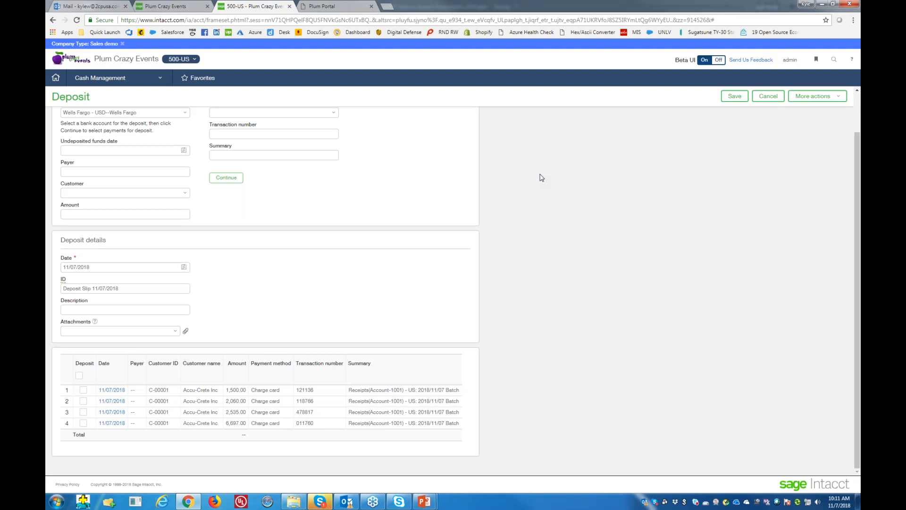
# Mark the 1,500.00 and 2,060.00 charge card payments for deposit and clear both selections again
pyautogui.click(83, 390)
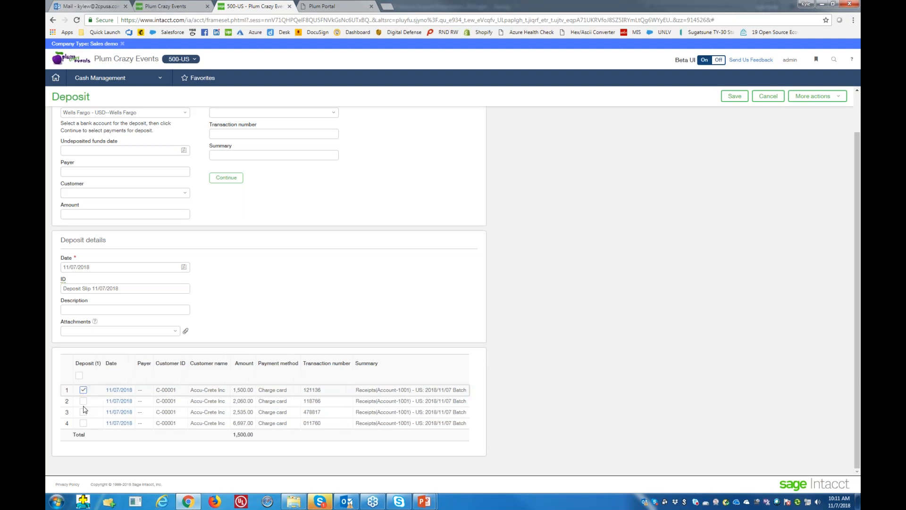
pyautogui.click(83, 401)
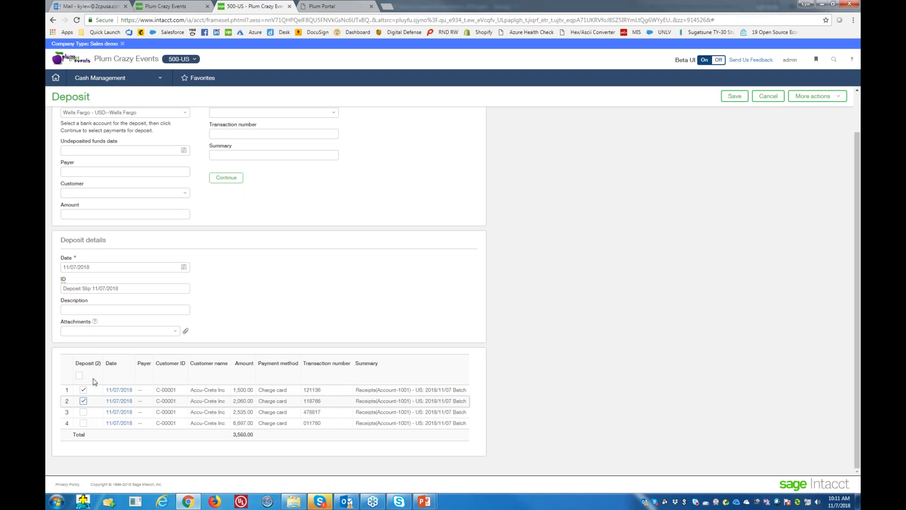
pyautogui.click(83, 401)
pyautogui.click(83, 390)
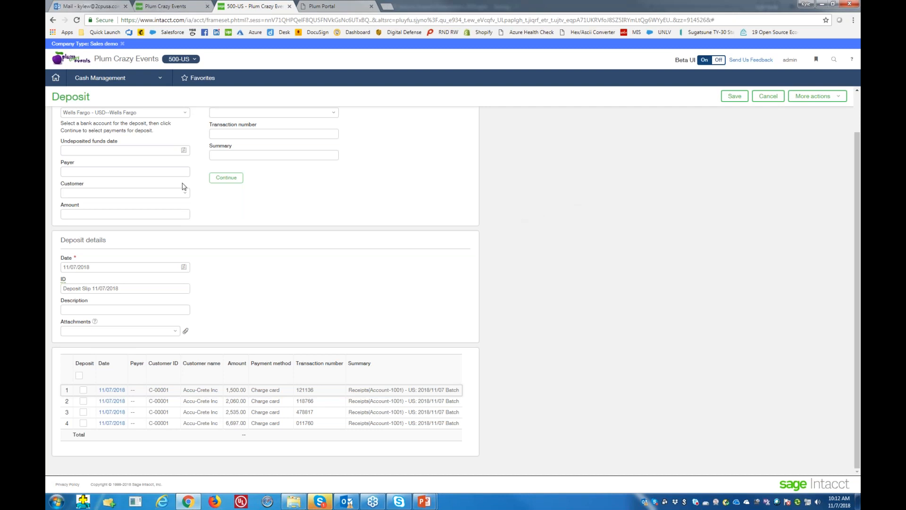
# Return to the top-level Transaction Pro 3 reports and examine the settlement batches for matching deposits
pyautogui.click(187, 7)
pyautogui.click(107, 116)
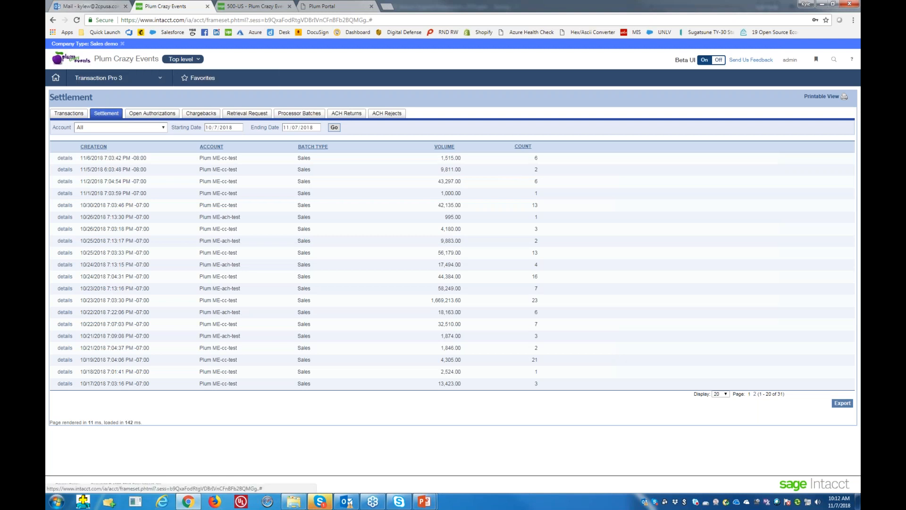
# Return to the 500-US entity, discard the unsaved deposit and open the Order Entry list of sales invoices
pyautogui.click(255, 7)
pyautogui.moveTo(152, 77)
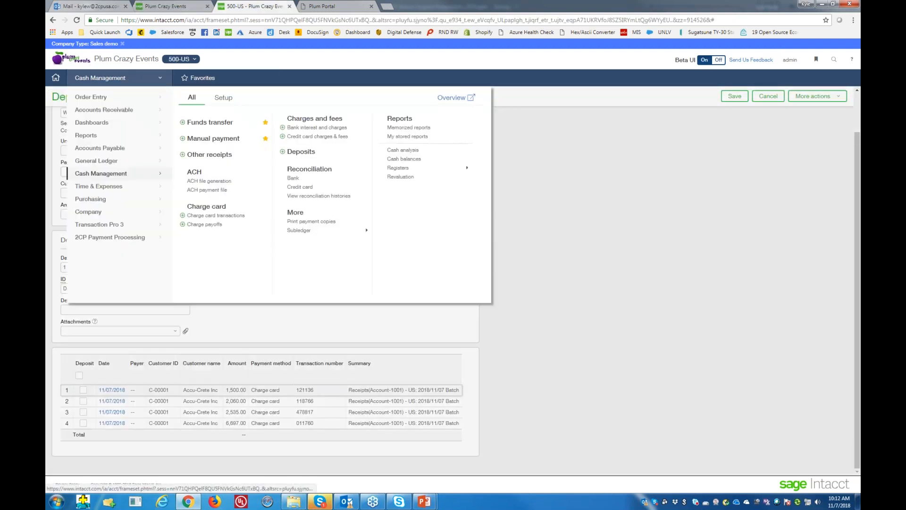
pyautogui.moveTo(94, 98)
pyautogui.click(210, 177)
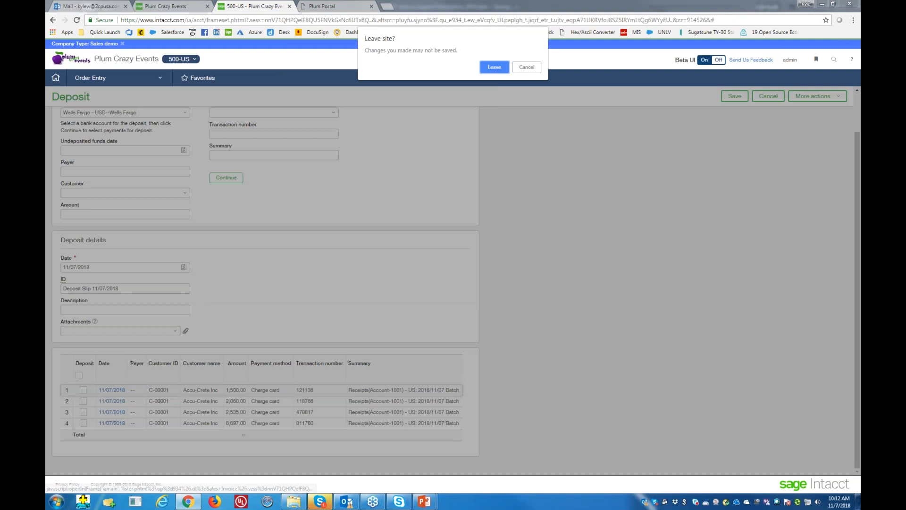
pyautogui.click(492, 66)
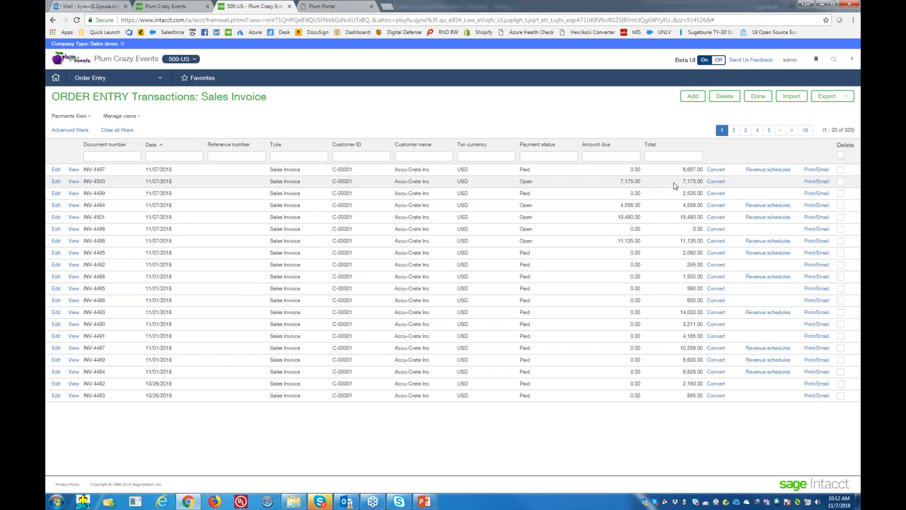
# Send sales invoice INV-4500 by email only, without printing, using the 1--OE Email template
pyautogui.click(820, 182)
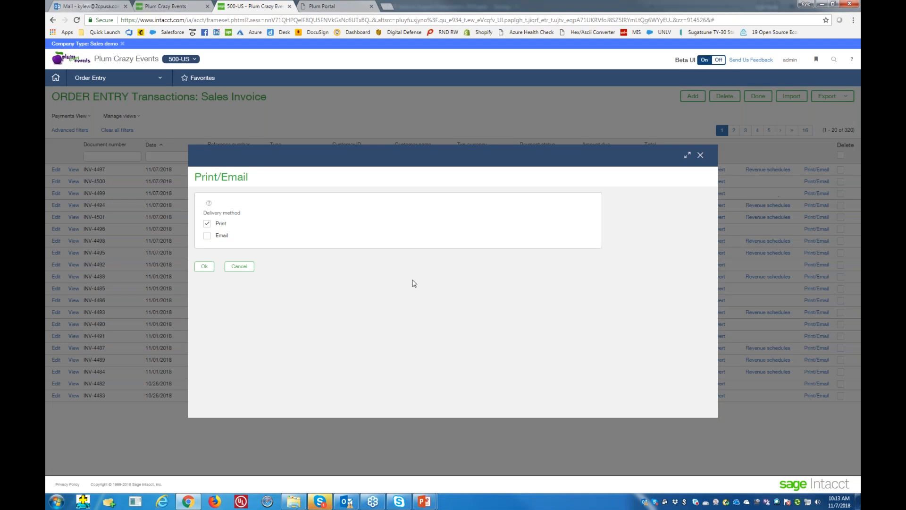
pyautogui.click(206, 235)
pyautogui.click(206, 224)
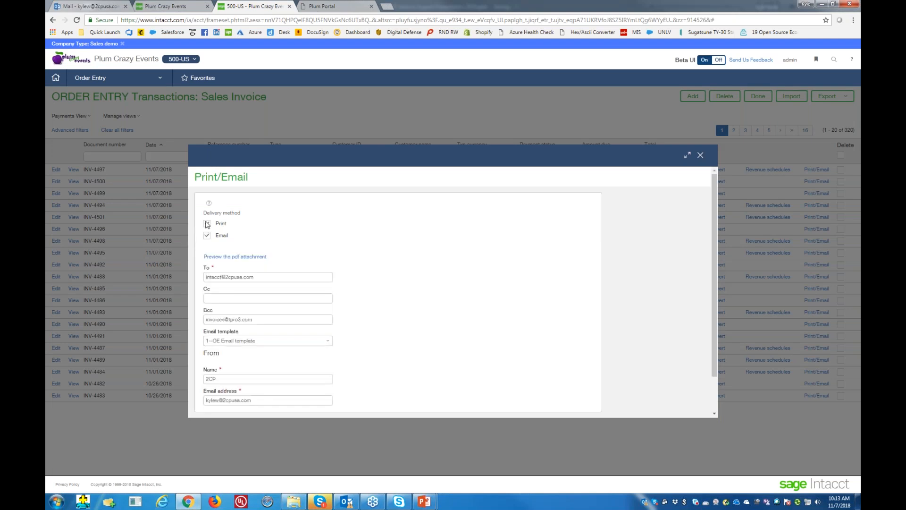
pyautogui.scroll(-2, 482, 285)
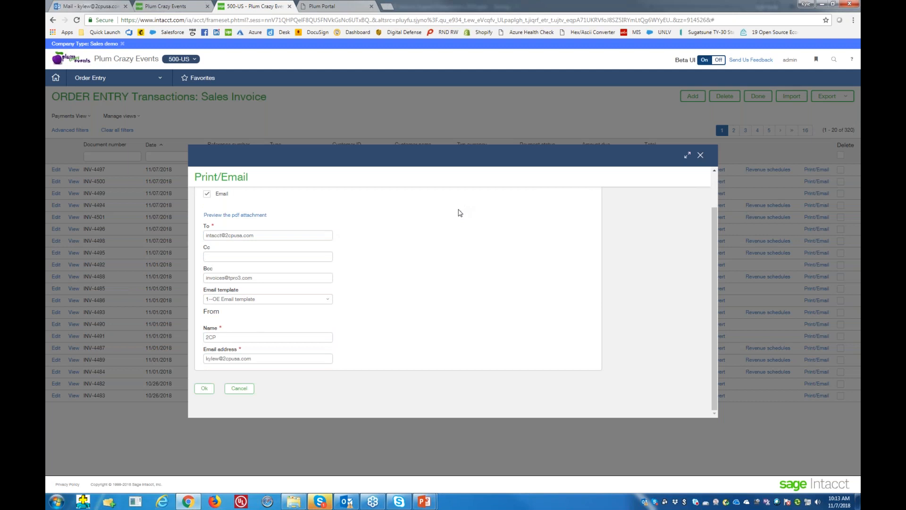
pyautogui.click(204, 388)
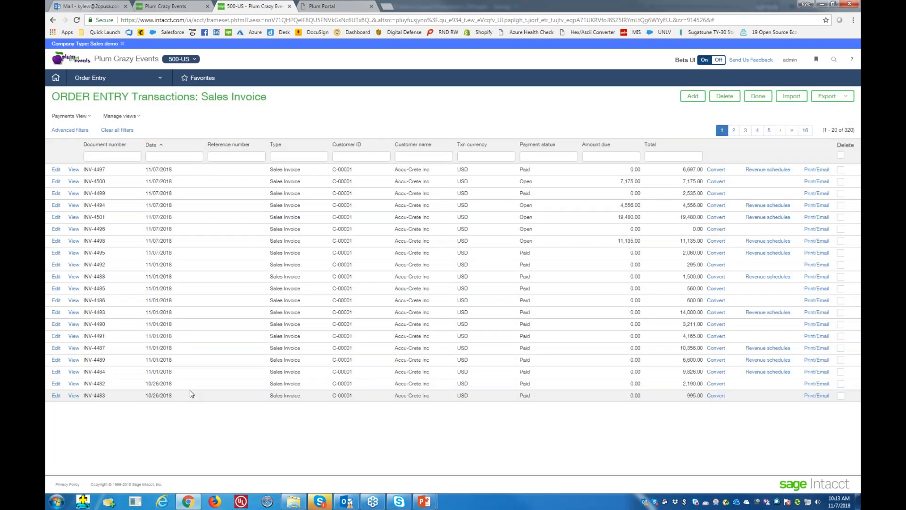
# Switch to Outlook, open the newly received email for INV-4500 and follow its Pay Now link to the payment page
pyautogui.click(87, 11)
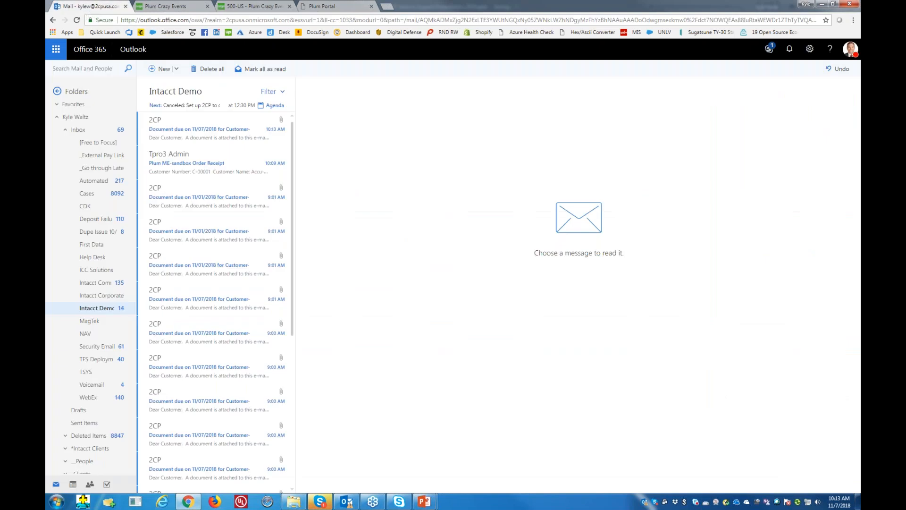
pyautogui.click(189, 139)
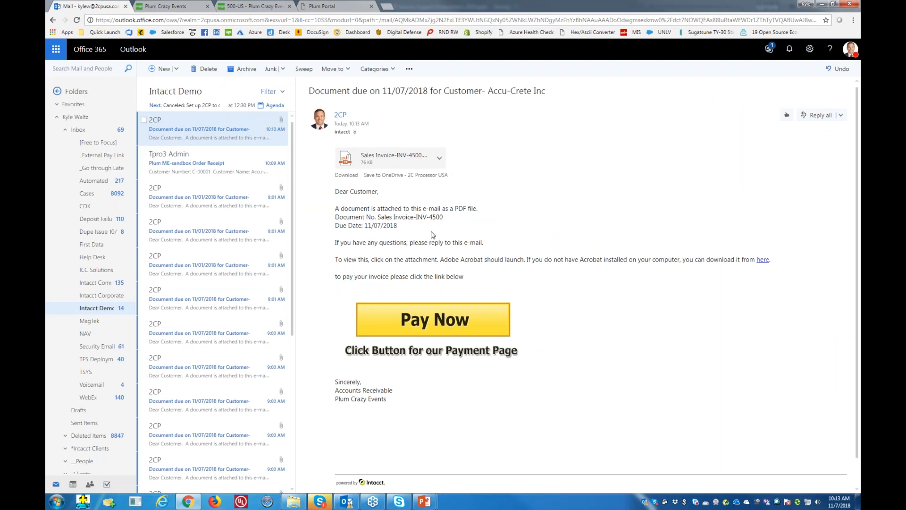
pyautogui.click(250, 7)
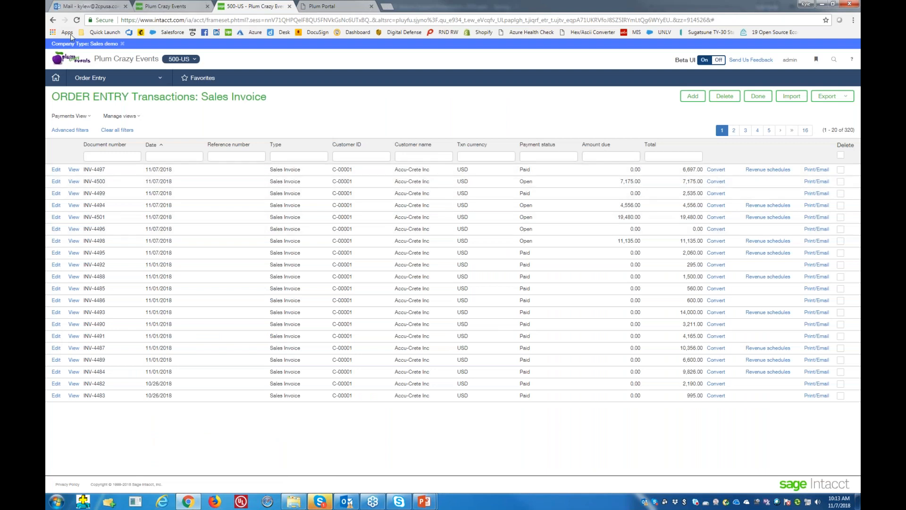
pyautogui.click(91, 7)
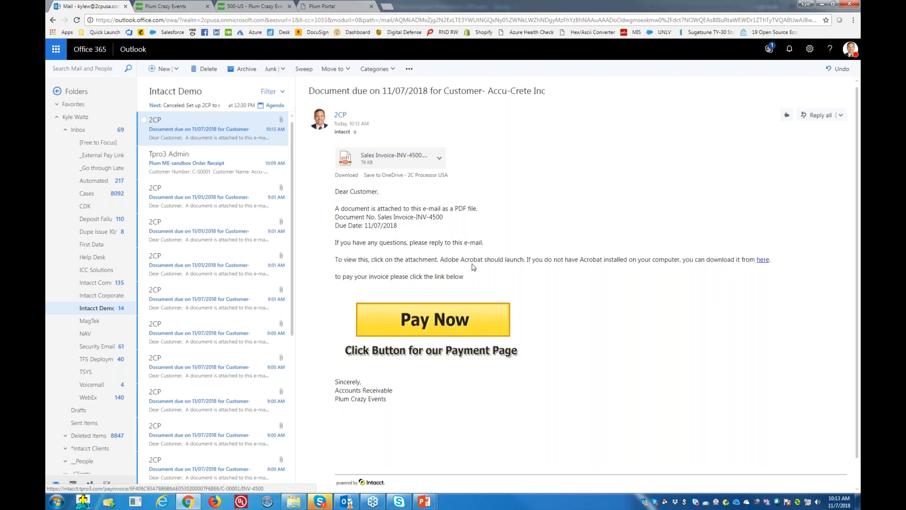
pyautogui.click(450, 321)
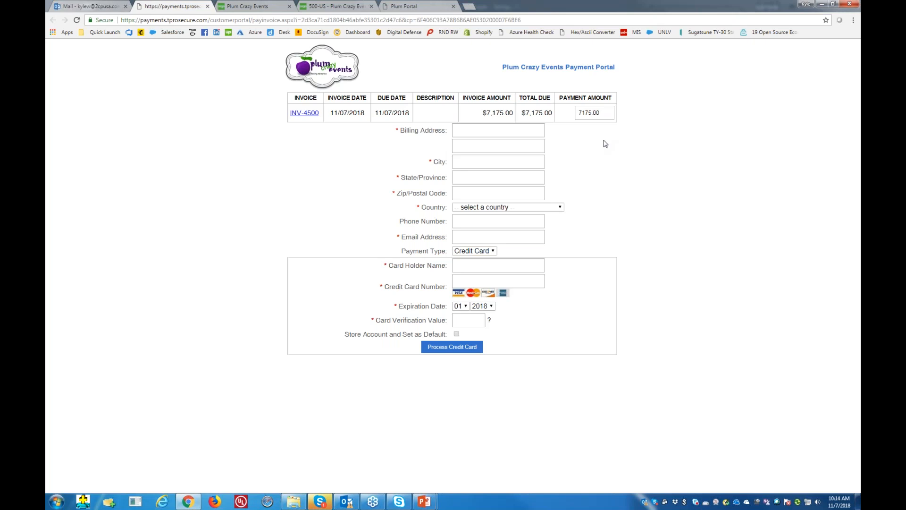
# Fill in the billing address and contact details from the saved autofill entry, keeping Credit Card as the payment type
pyautogui.click(487, 133)
pyautogui.click(494, 152)
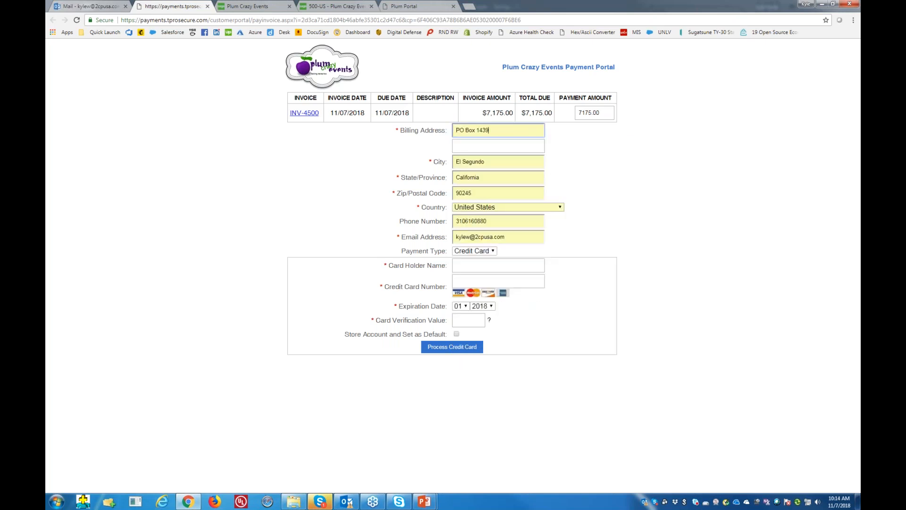
pyautogui.click(493, 251)
pyautogui.click(622, 315)
# Fill in the saved Mastercard's holder name, card number and expiration date, enter the card verification value, and process the payment
pyautogui.click(479, 265)
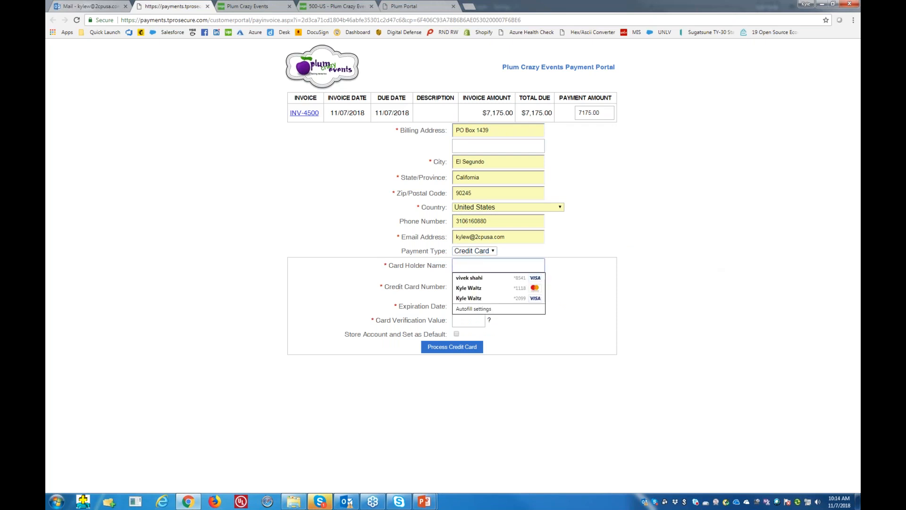
pyautogui.click(471, 289)
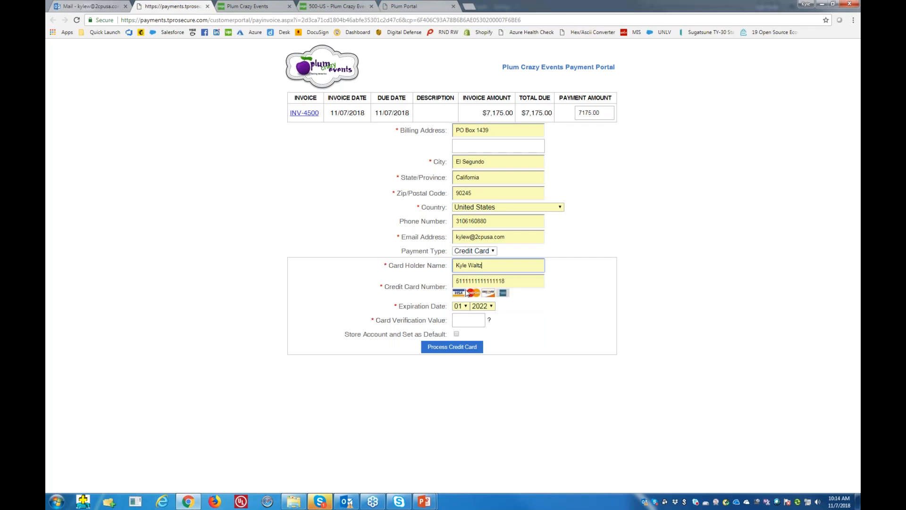
pyautogui.click(473, 323)
pyautogui.write('123')
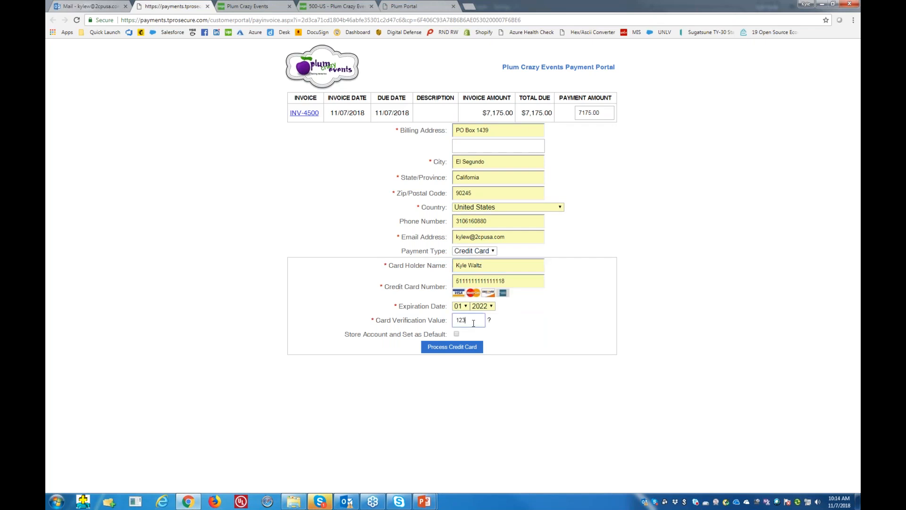
pyautogui.click(465, 351)
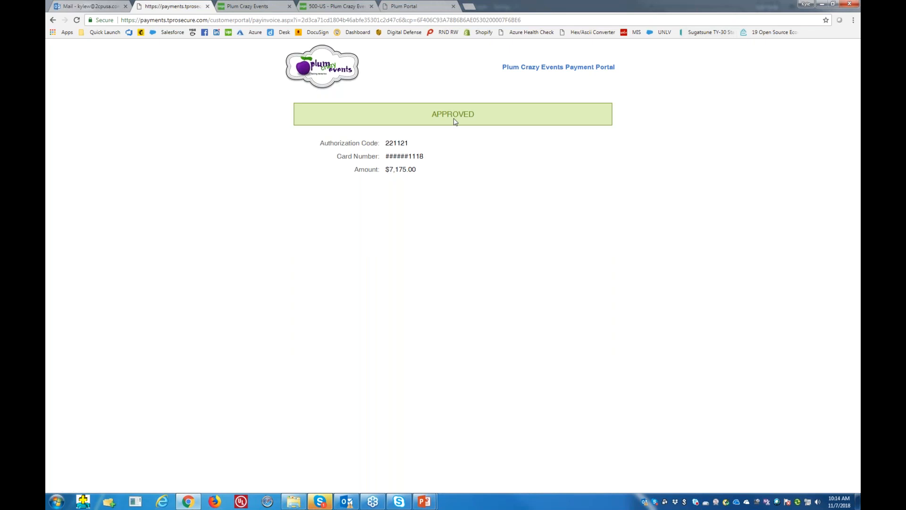
# Refresh the Sage Intacct sales invoice list, check INV-4500's payment status, and check the top-level Transaction Pro 3 transactions report
pyautogui.click(339, 7)
pyautogui.click(77, 20)
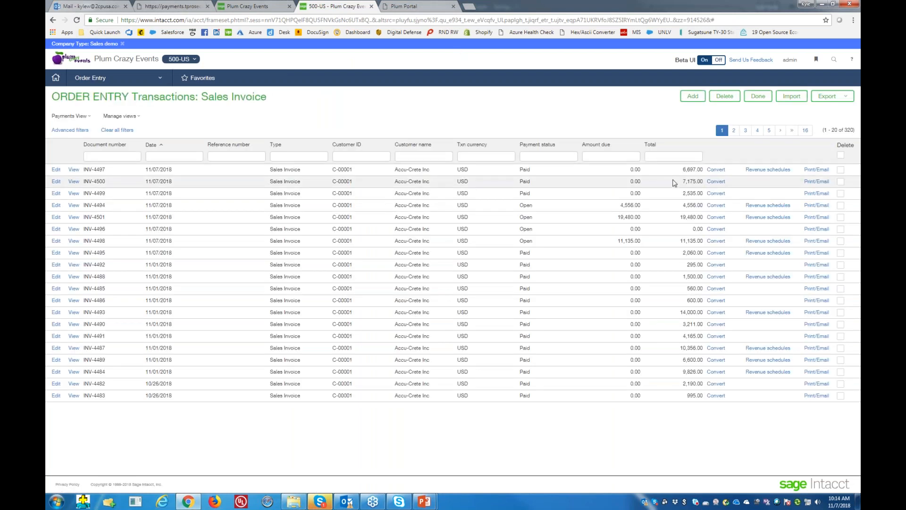
pyautogui.click(251, 8)
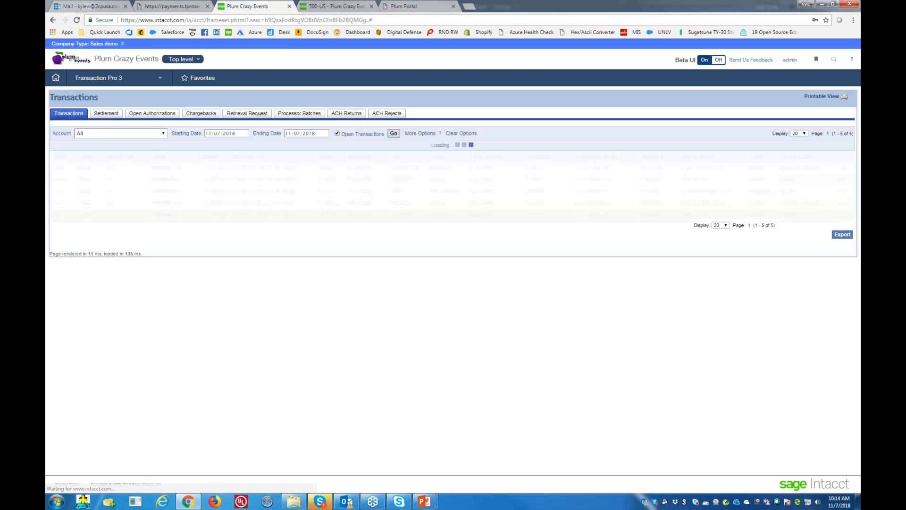
# In the 500-US entity, open a new deposit for Wells Fargo - USD and review its undeposited payments for the INV-4500 payment
pyautogui.click(337, 10)
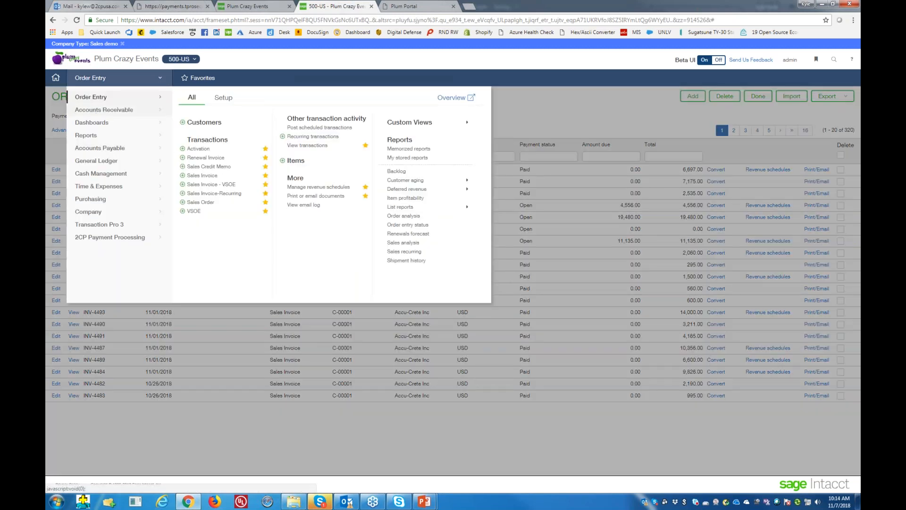
pyautogui.click(107, 174)
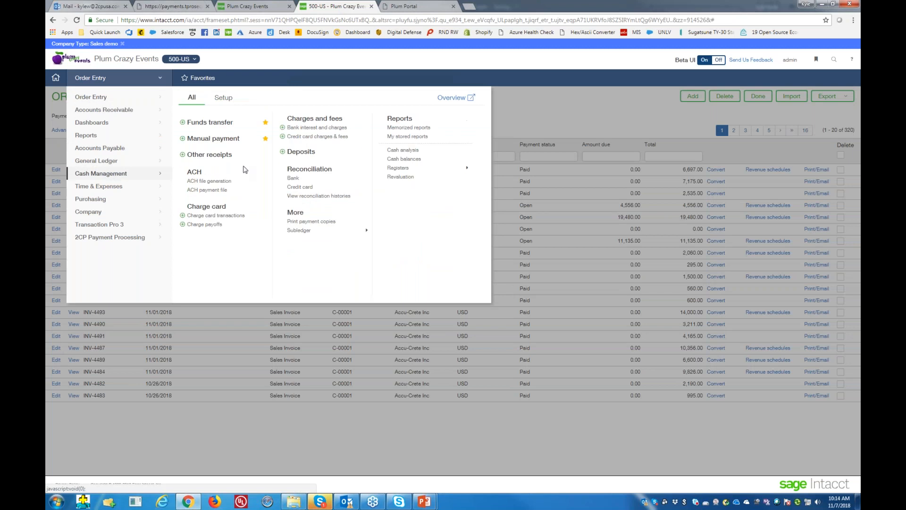
pyautogui.click(285, 153)
pyautogui.click(184, 158)
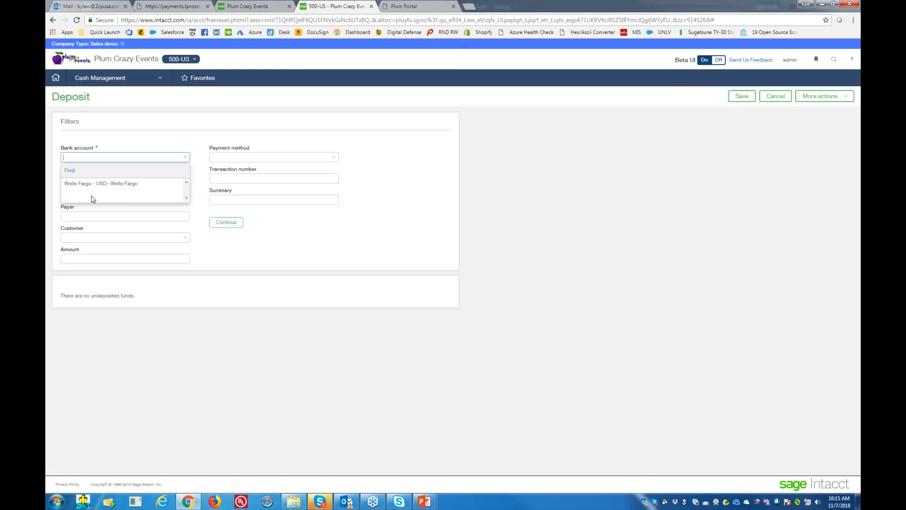
pyautogui.click(94, 184)
pyautogui.click(220, 222)
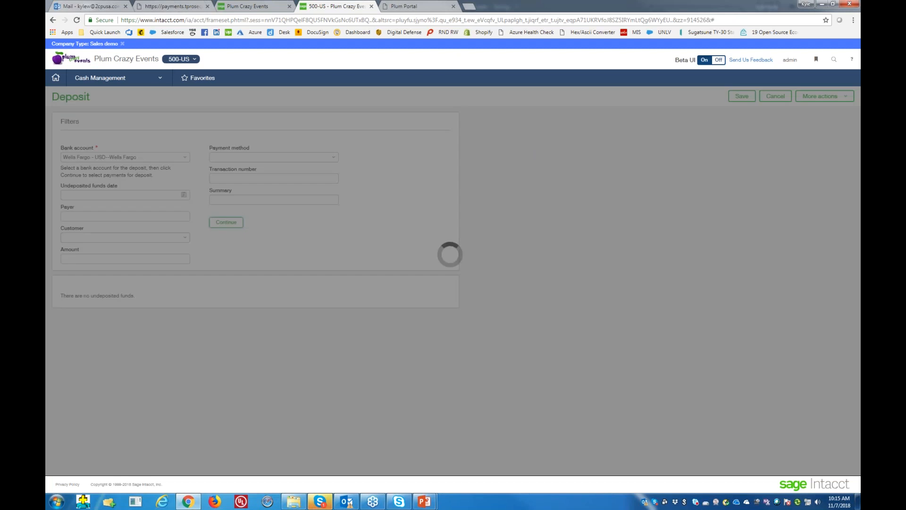
pyautogui.scroll(-2, 650, 224)
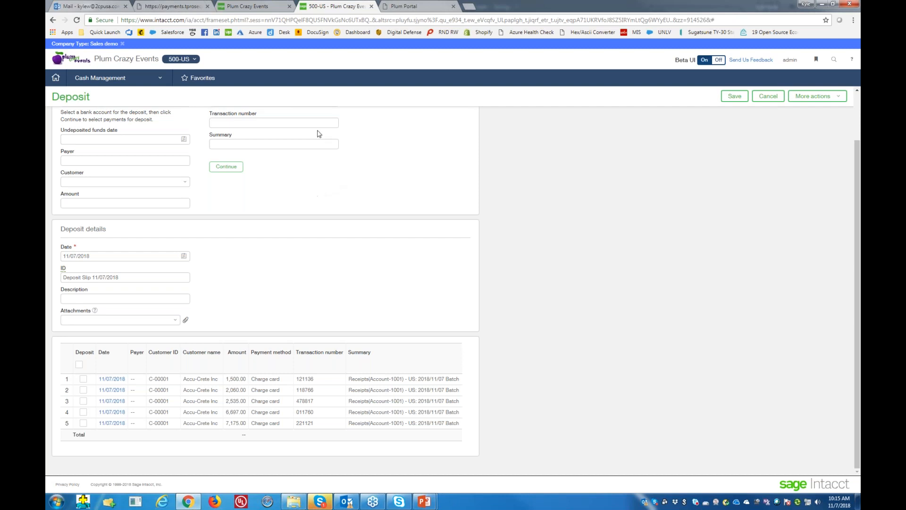
# Log in to the Plum Portal with the saved credentials and compare its 500-US open invoices section with the Sage Intacct entity
pyautogui.click(435, 9)
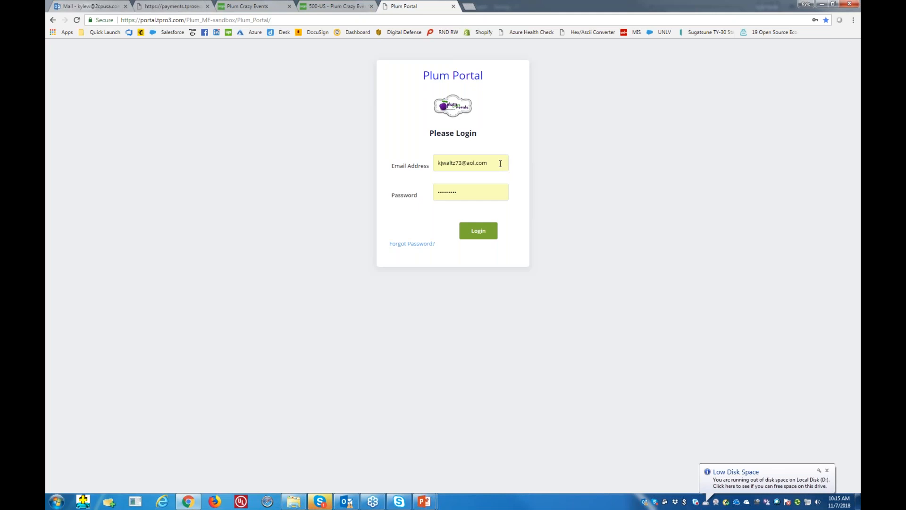
pyautogui.click(484, 233)
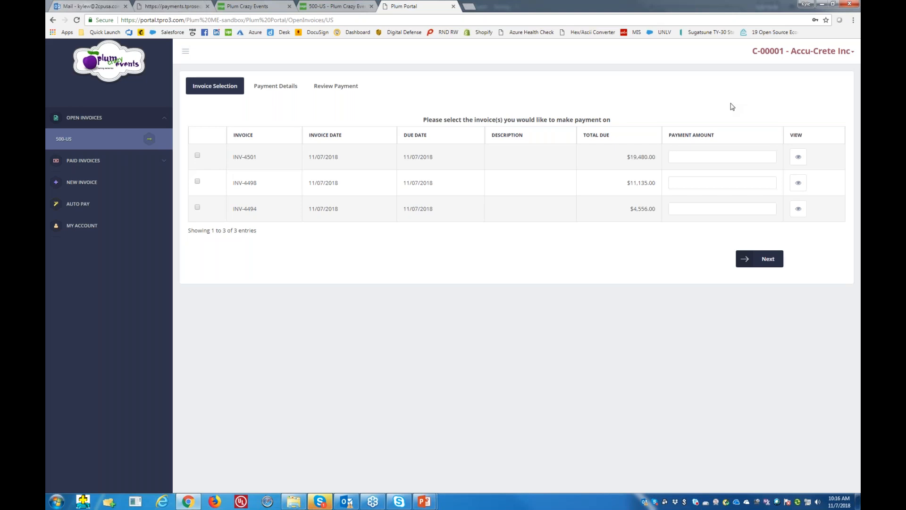
pyautogui.click(852, 53)
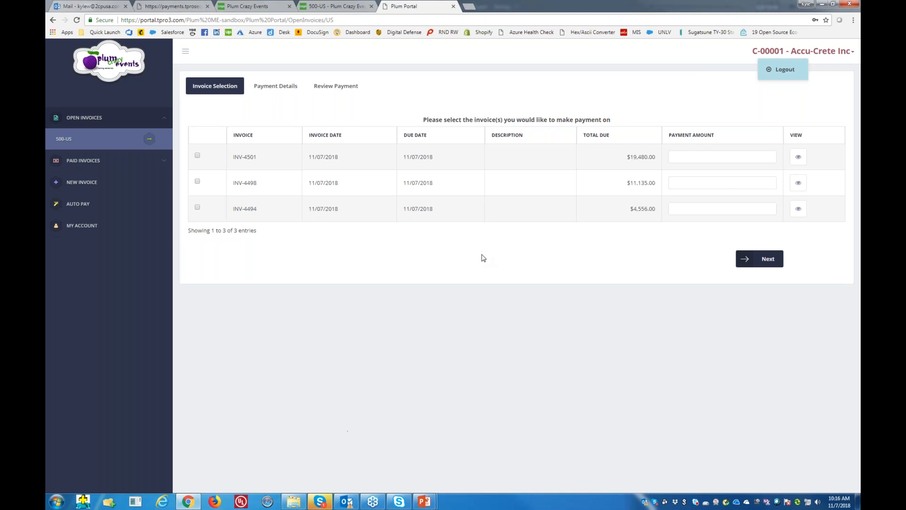
pyautogui.click(416, 325)
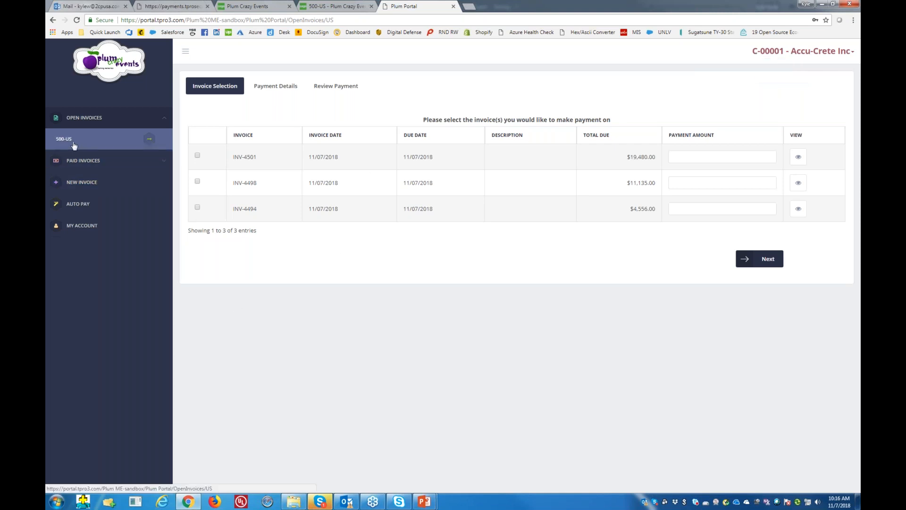
pyautogui.click(337, 6)
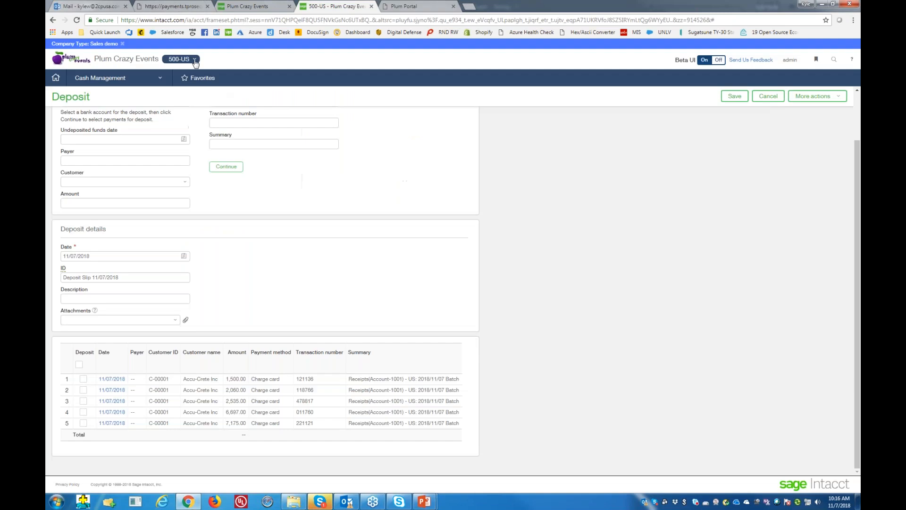
pyautogui.click(415, 5)
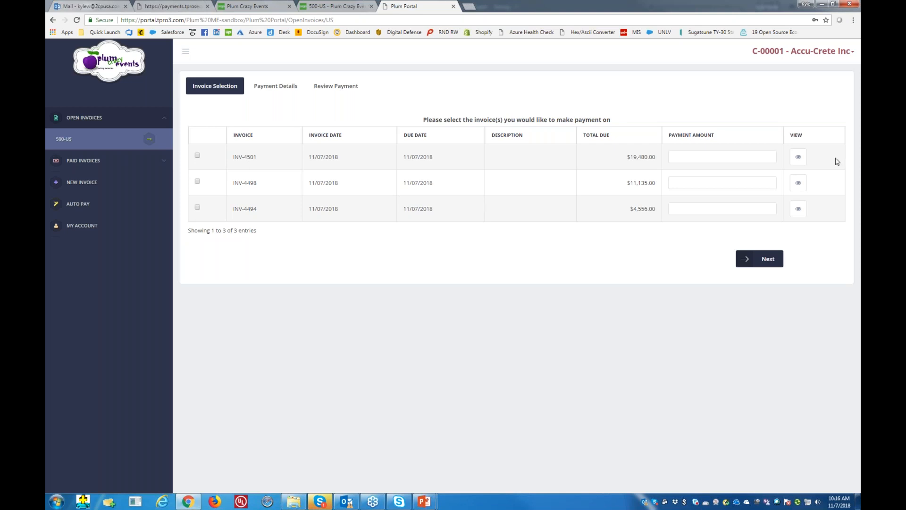
# View the PDF of invoice INV-4501 from the portal's open invoices and close it again
pyautogui.click(798, 157)
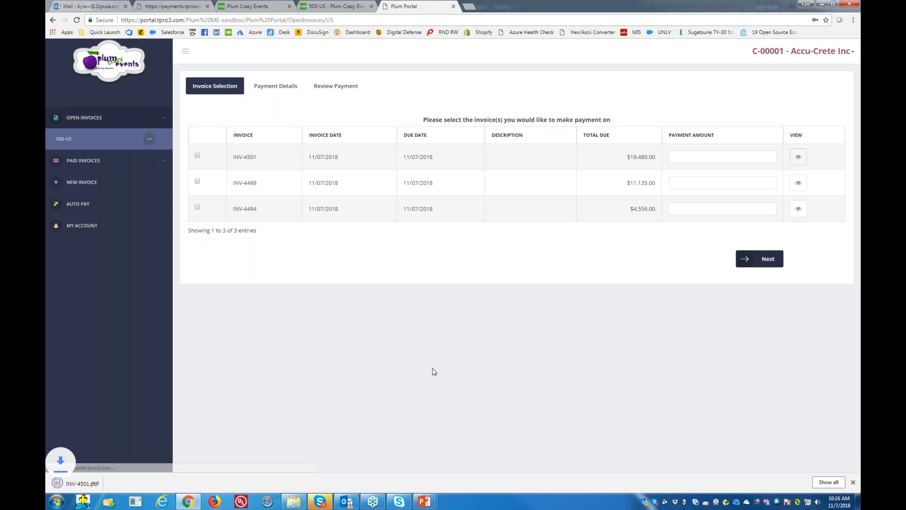
pyautogui.click(103, 486)
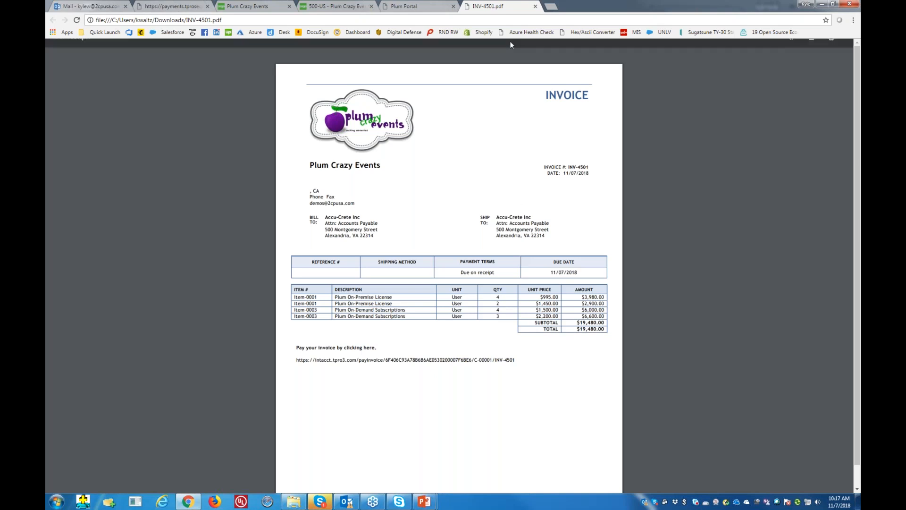
pyautogui.click(535, 6)
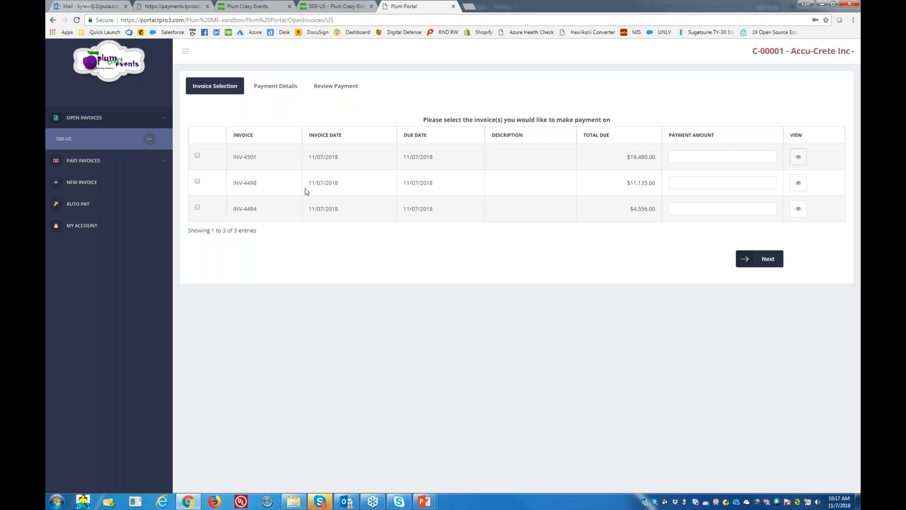
# Select invoice INV-4501 for payment, accept the stored billing address and continue to the payment details
pyautogui.click(198, 156)
pyautogui.click(767, 262)
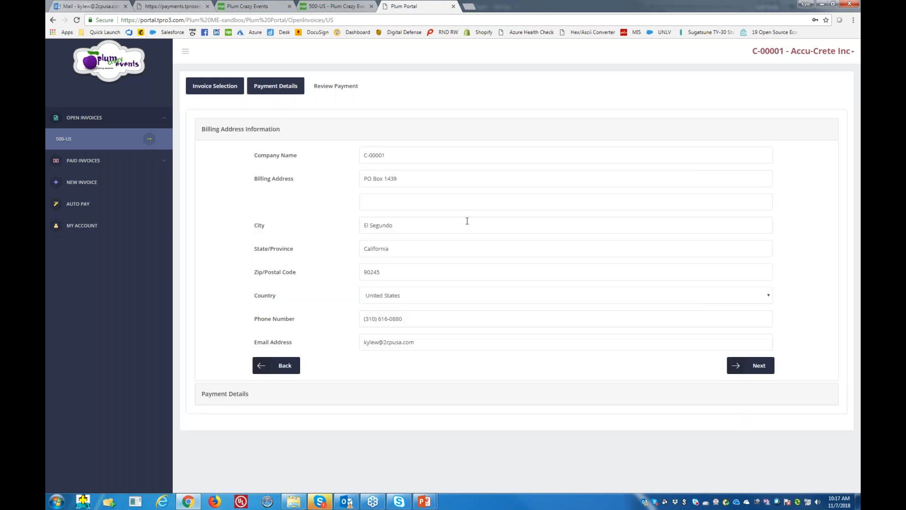
pyautogui.click(758, 368)
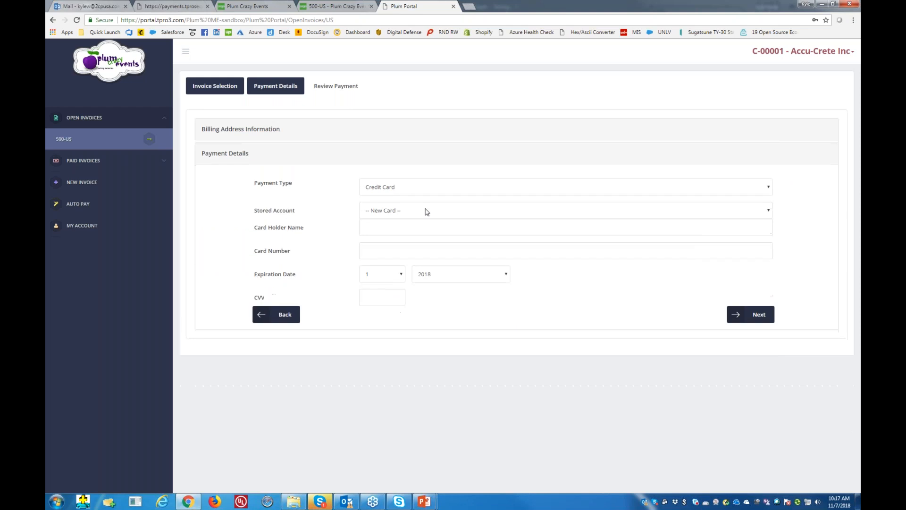
# Pay invoice INV-4501 by credit card with the first stored card account, and process the payment after the review page
pyautogui.click(410, 191)
pyautogui.click(421, 207)
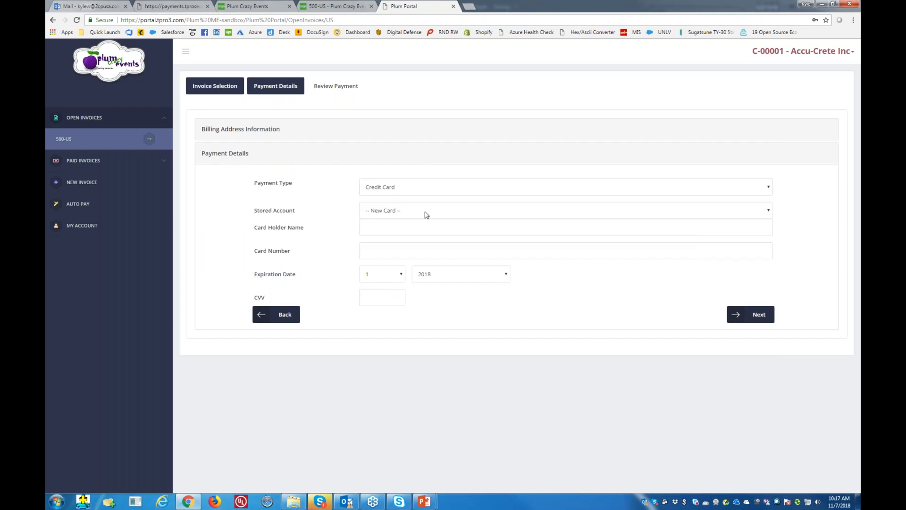
pyautogui.click(376, 213)
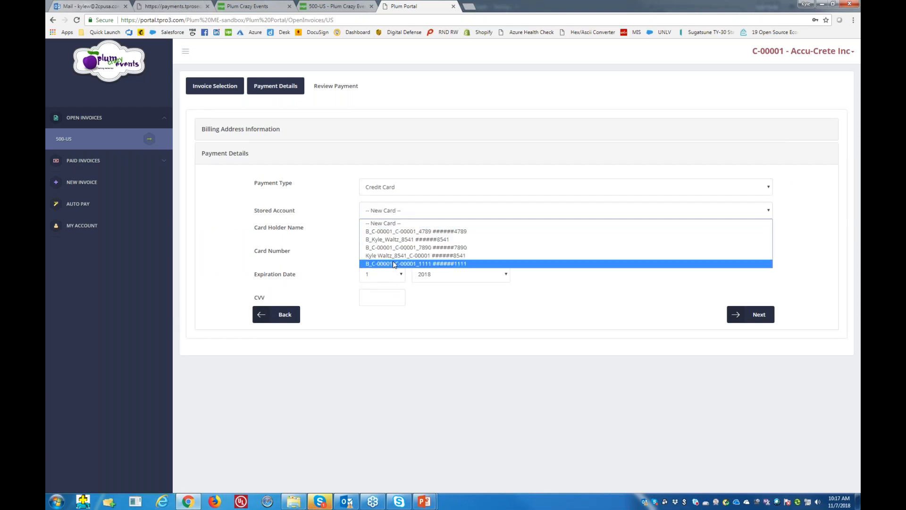
pyautogui.click(485, 232)
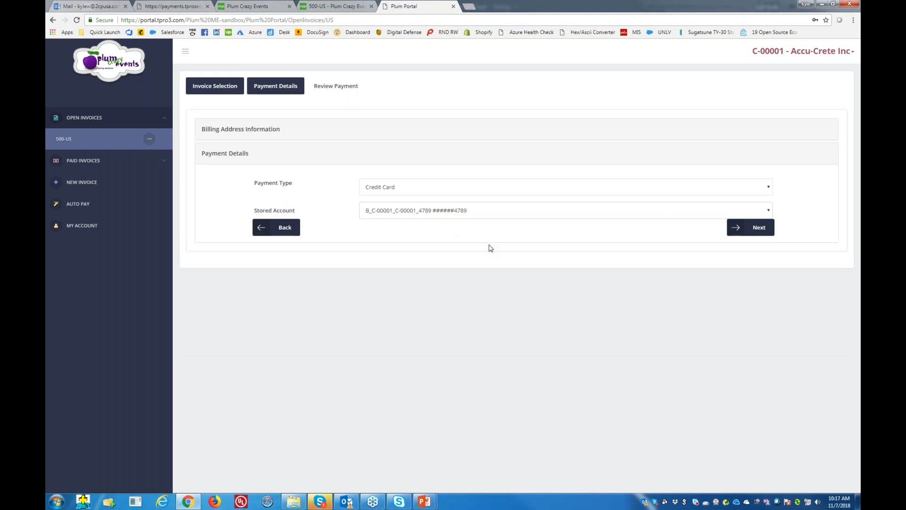
pyautogui.click(760, 229)
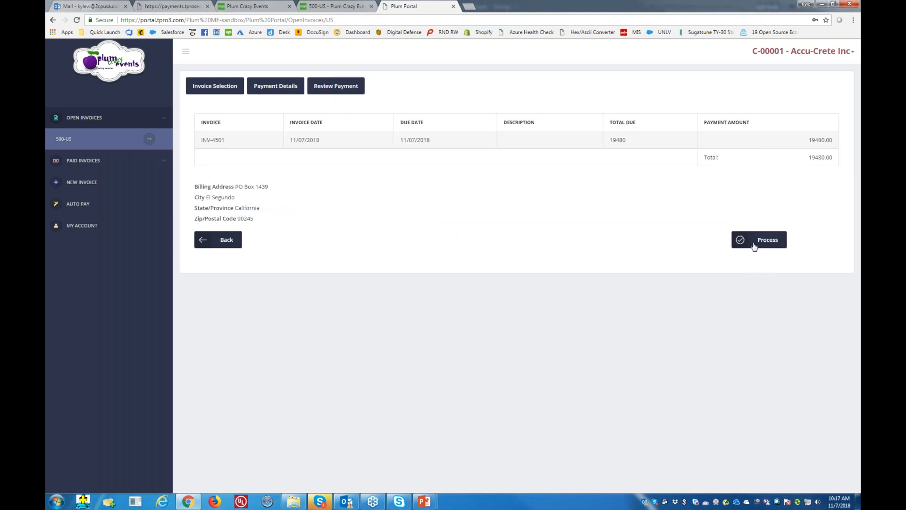
pyautogui.click(773, 245)
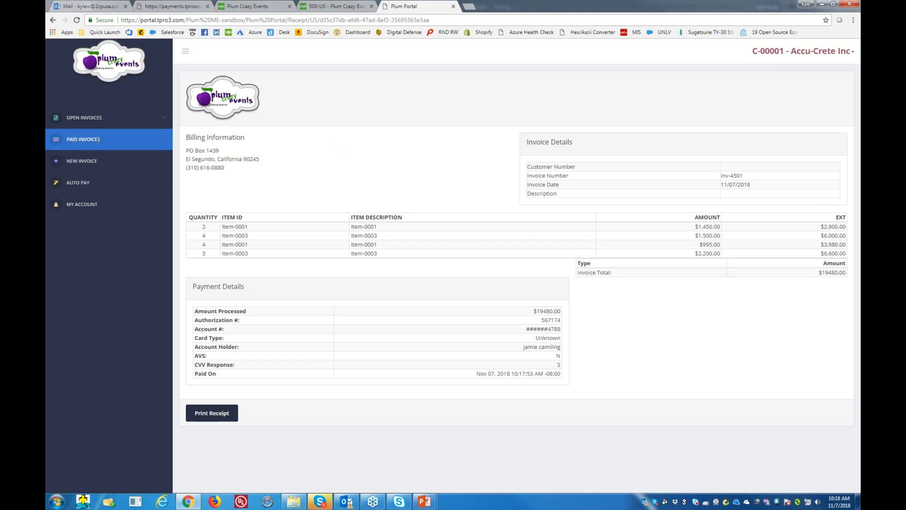
# List the paid invoices of 500-US, view the PDF of invoice INV-4500 and close it again
pyautogui.click(163, 141)
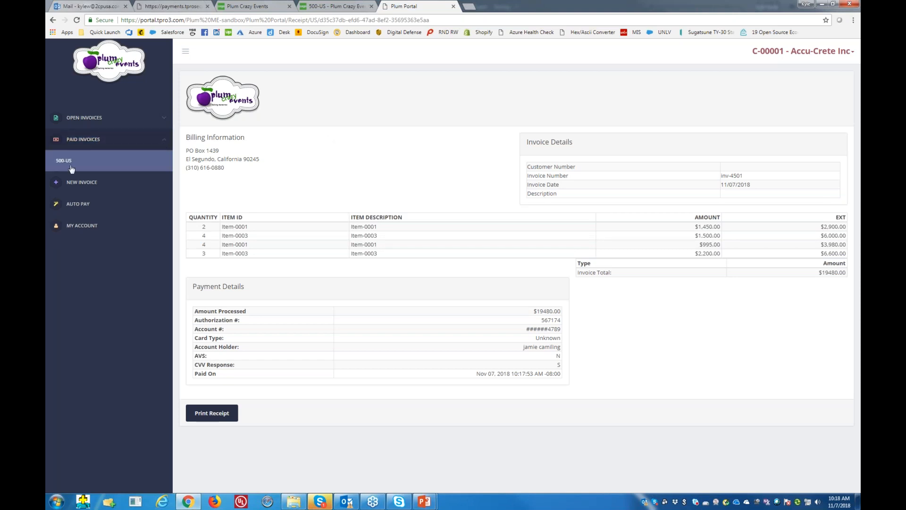
pyautogui.click(67, 163)
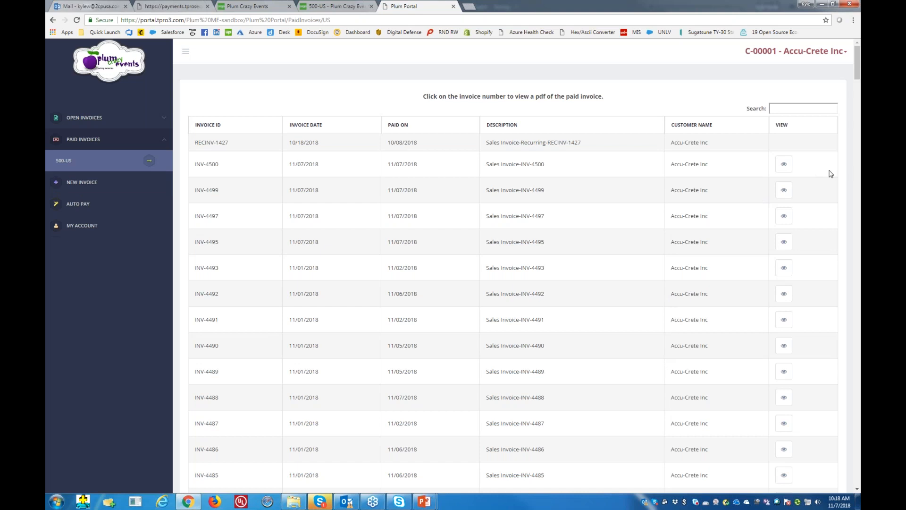
pyautogui.click(784, 167)
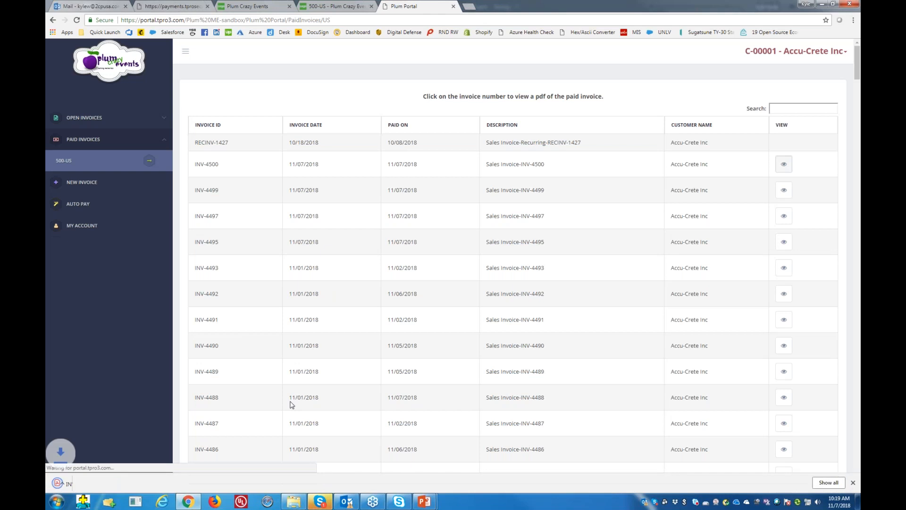
pyautogui.click(68, 487)
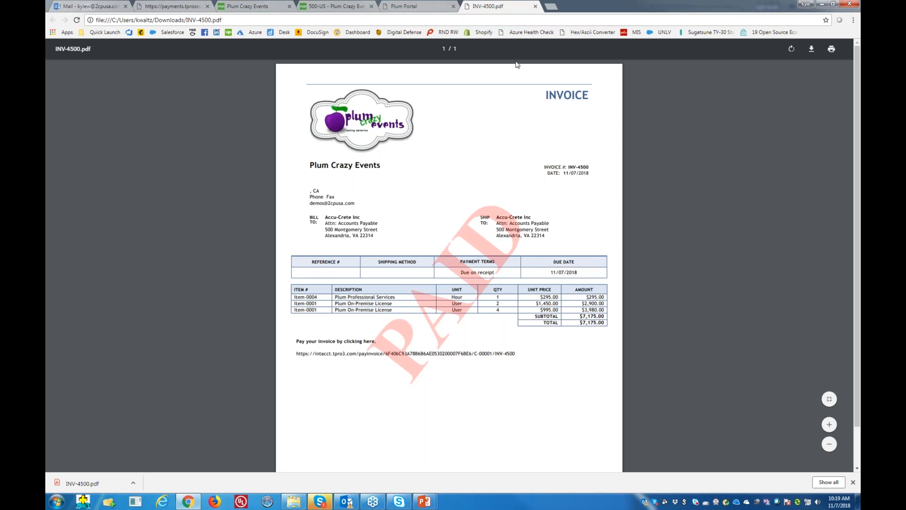
pyautogui.click(536, 7)
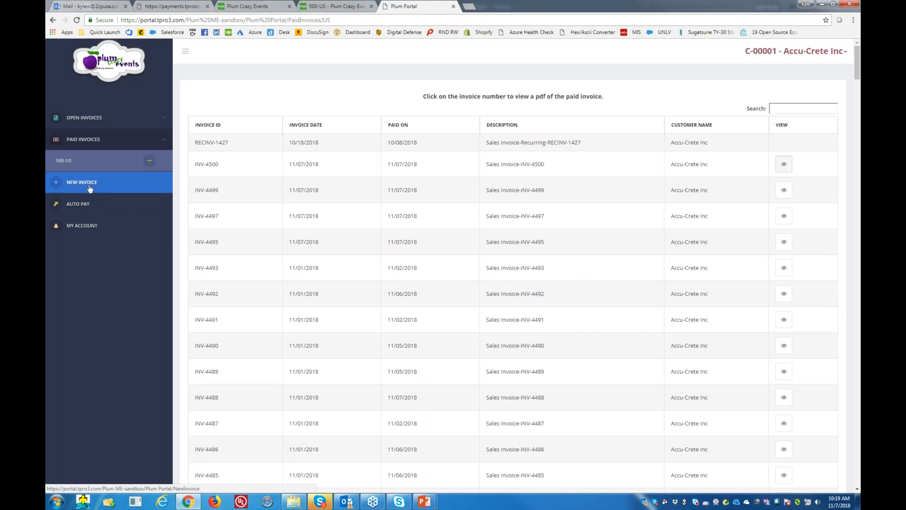
# Enable Auto Pay without saving to review its payment method options, and examine the stored payment methods in the account settings
pyautogui.click(78, 206)
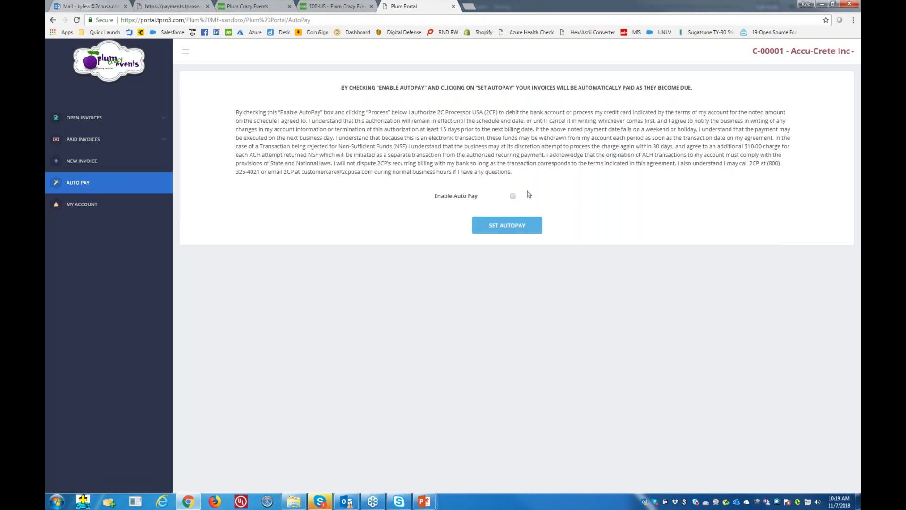
pyautogui.click(513, 196)
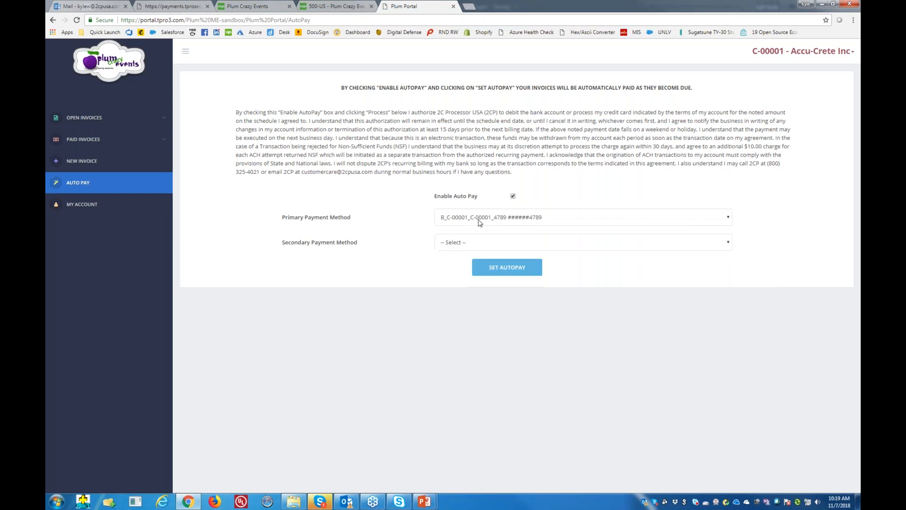
pyautogui.click(489, 247)
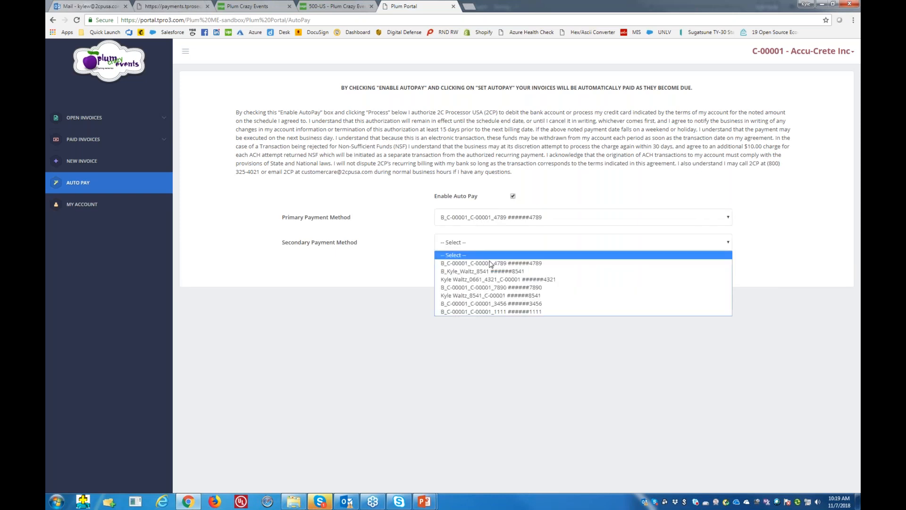
pyautogui.click(585, 367)
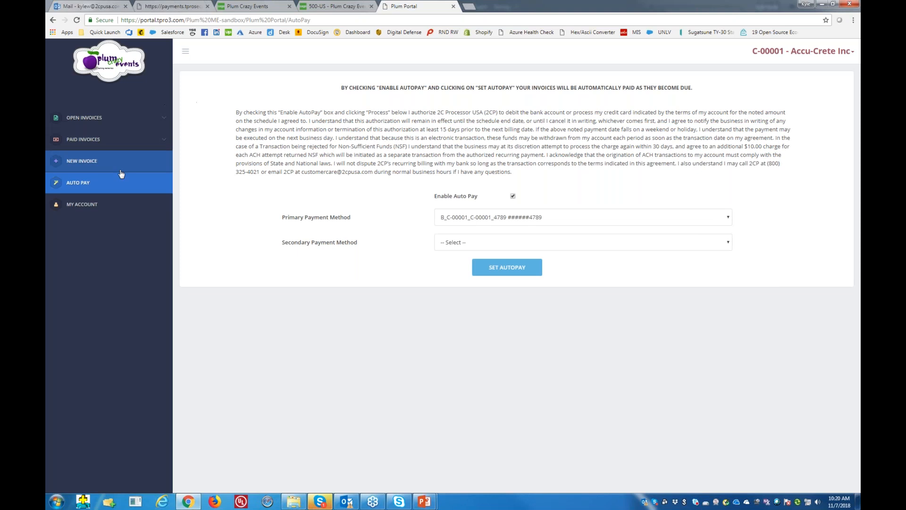
pyautogui.click(94, 209)
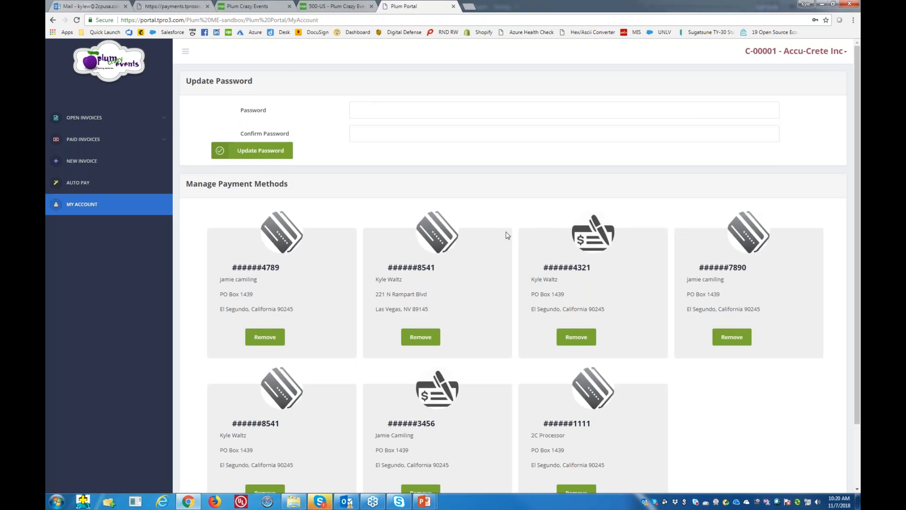
pyautogui.scroll(-3, 507, 235)
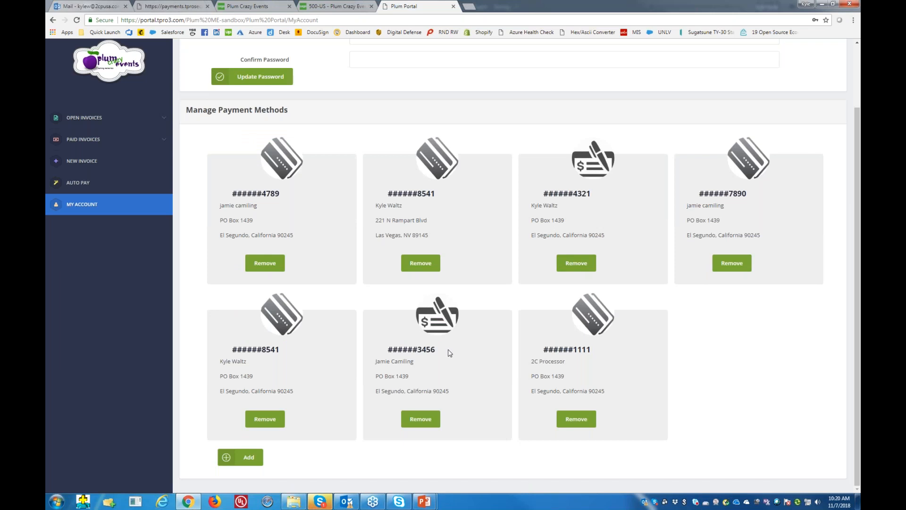
# Start a new portal invoice with the On-Premise item type and the Plum On-Premise License item
pyautogui.click(91, 161)
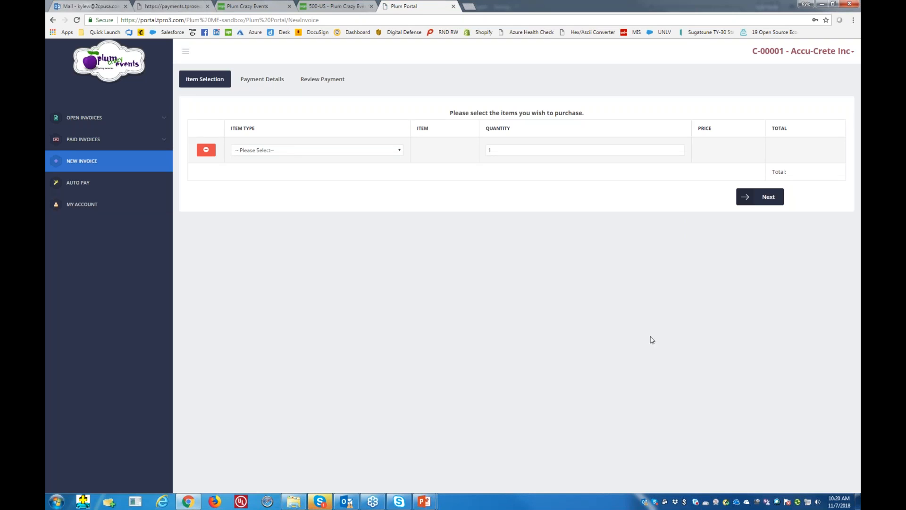
pyautogui.click(307, 151)
pyautogui.click(343, 168)
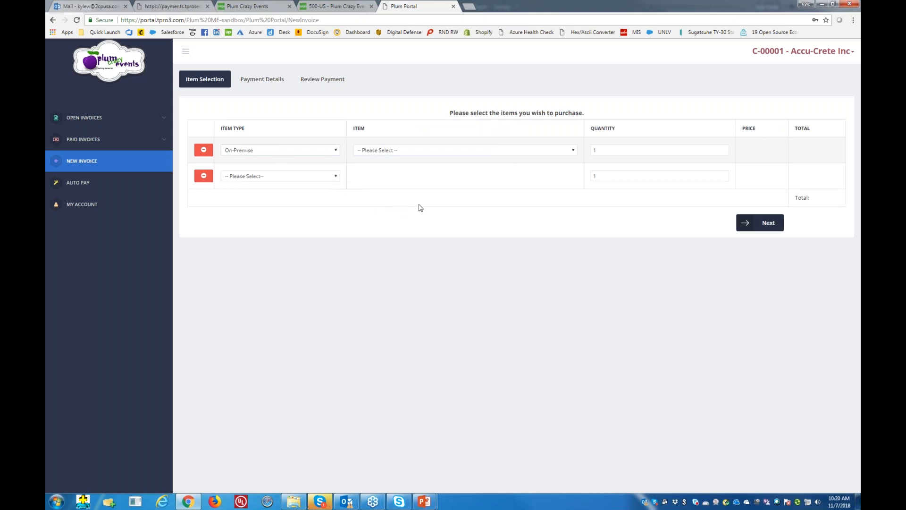
pyautogui.click(375, 151)
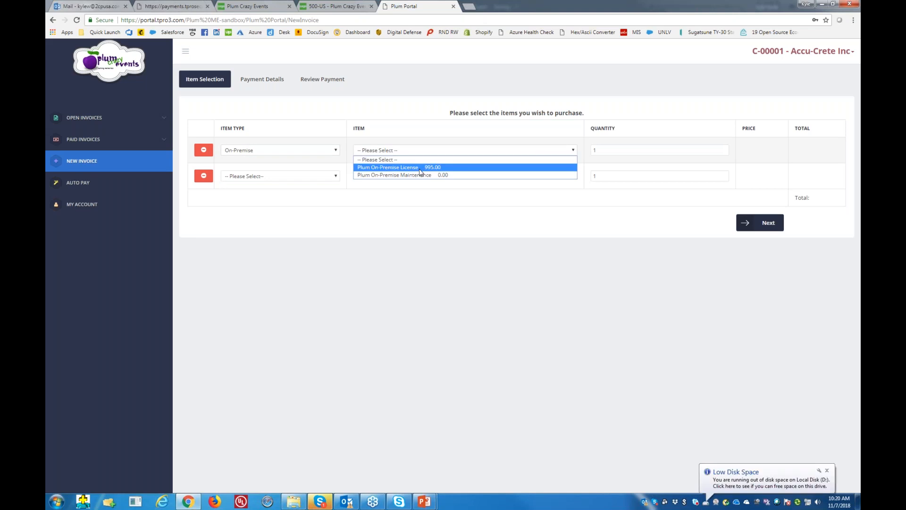
pyautogui.click(420, 168)
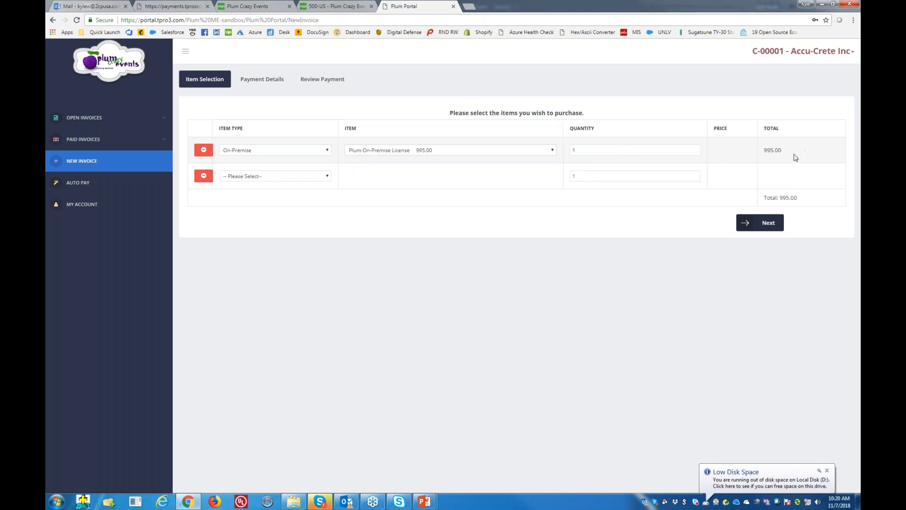
# Continue to billing, fill in the name, address and contact fields from the first saved autofill entry, and proceed to the payment details
pyautogui.click(766, 224)
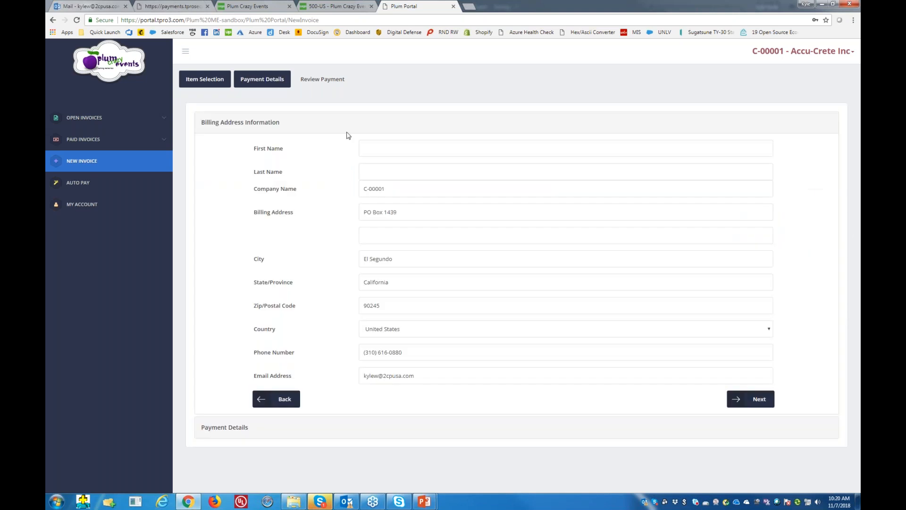
pyautogui.click(760, 400)
pyautogui.click(443, 144)
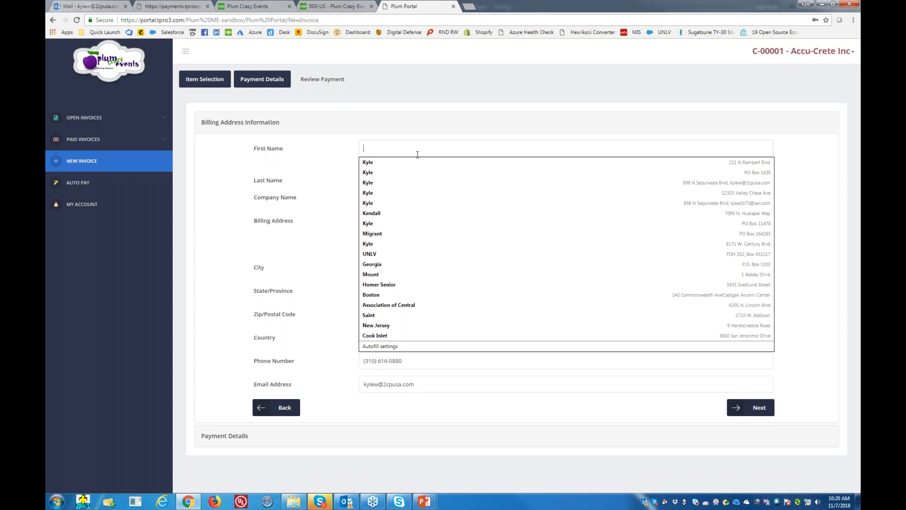
pyautogui.click(407, 165)
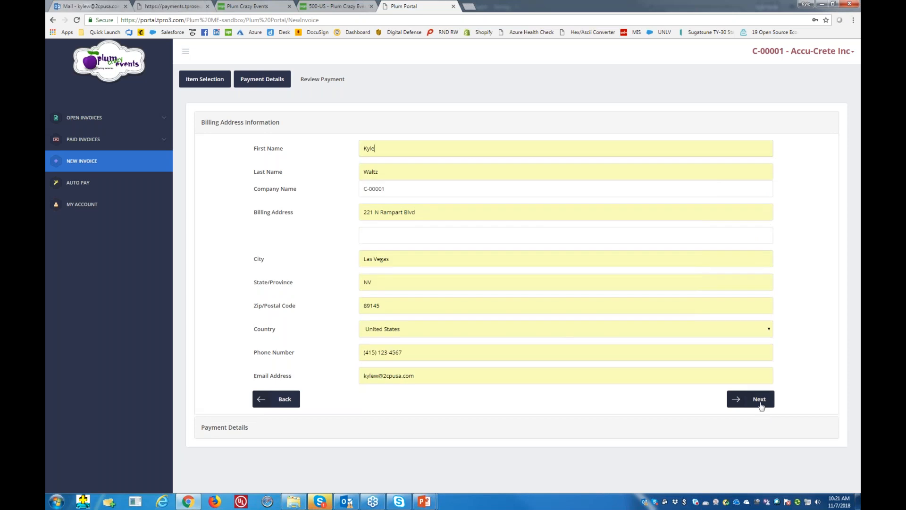
pyautogui.click(760, 400)
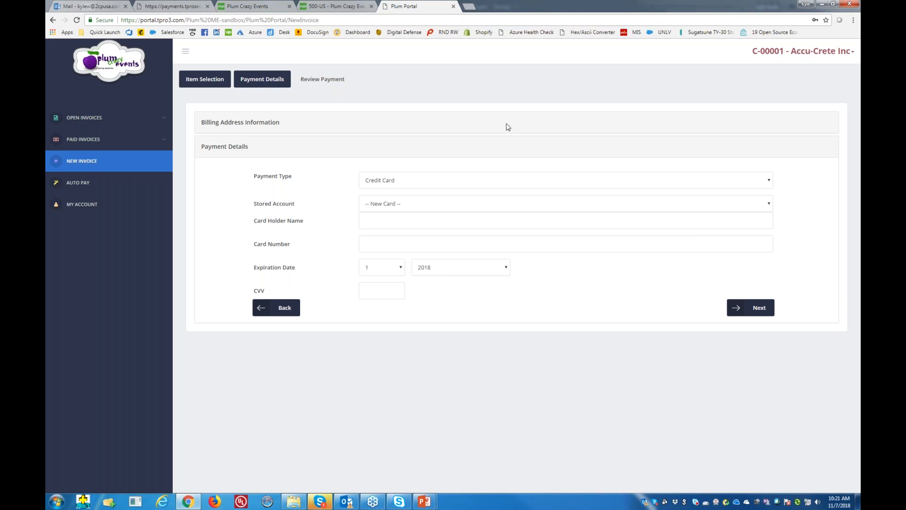
# Switch to the Sage Intacct 500-US entity, leave the unsaved deposit and open the recurring billing configurations of 2CP Payment Processing
pyautogui.click(355, 8)
pyautogui.click(160, 78)
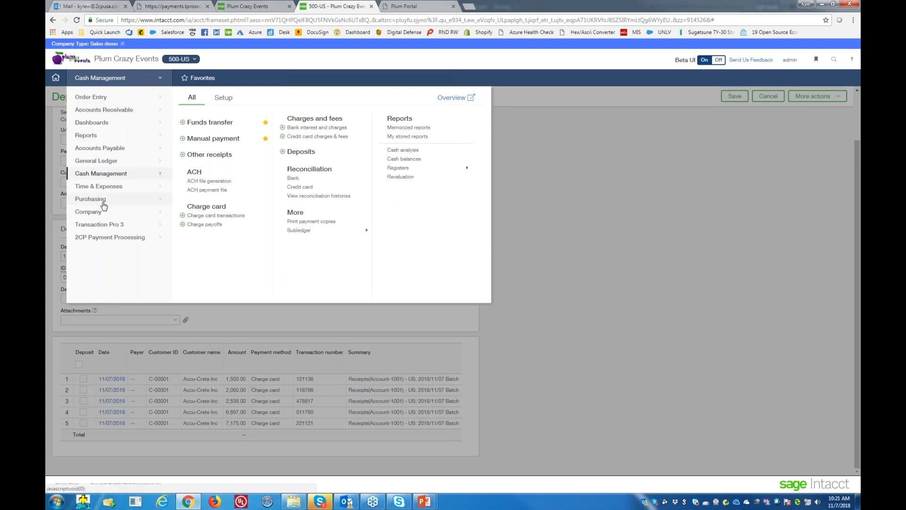
pyautogui.click(128, 241)
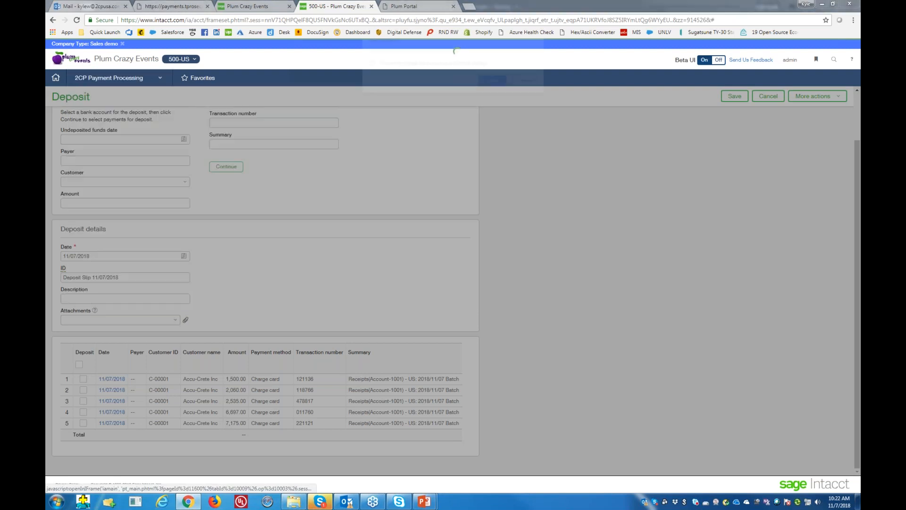
pyautogui.click(491, 83)
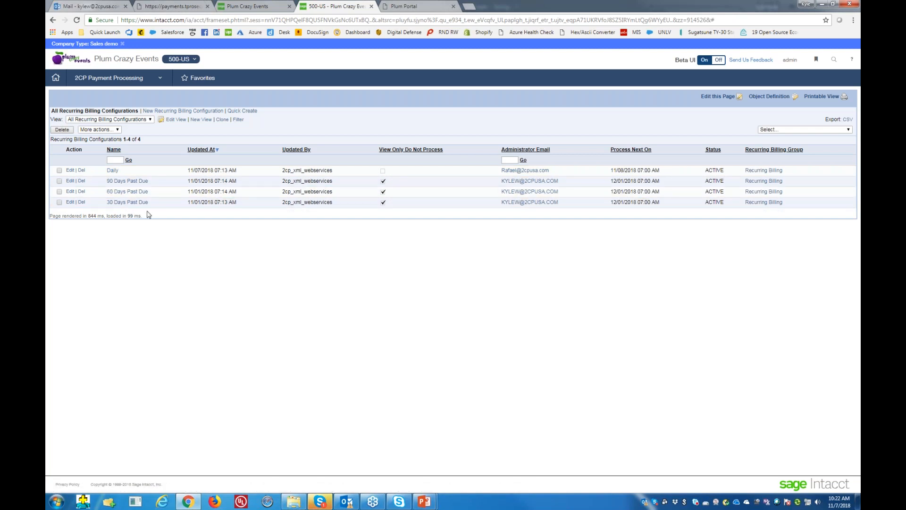
# View the Daily recurring billing configuration and its search condition, and return to the list to view the 90 Days Past Due configuration
pyautogui.click(113, 171)
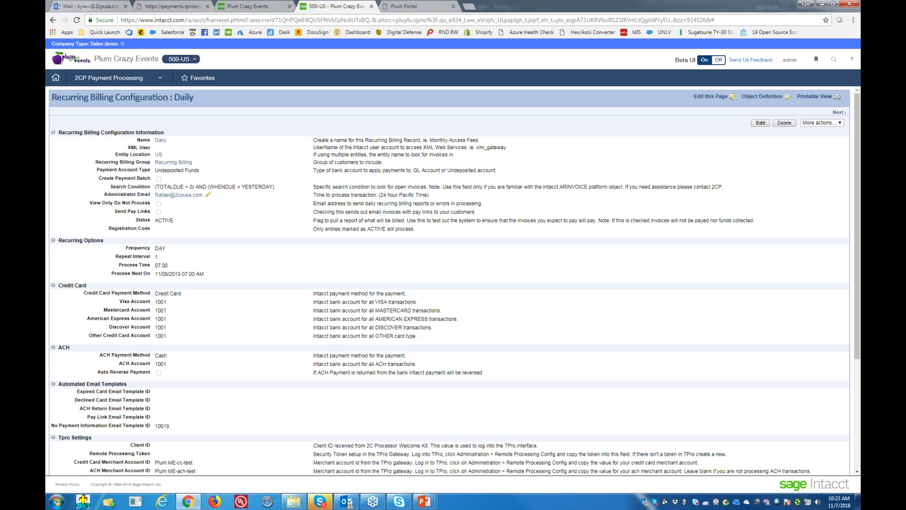
pyautogui.doubleClick(260, 186)
pyautogui.hotkey('alt', 'Left')
pyautogui.click(129, 182)
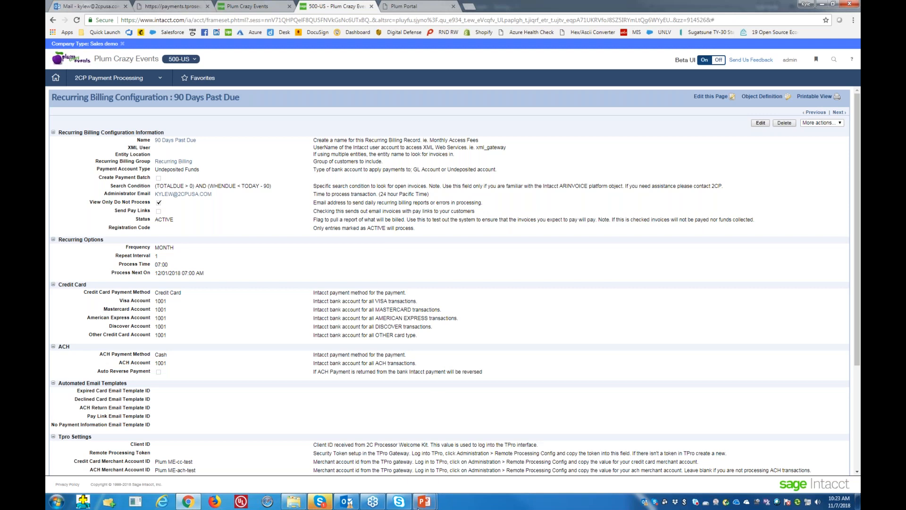
# Switch to the 2CP_Intacct_Support Presentation_2018 file in PowerPoint and show slide 13, Recurring Payments
pyautogui.moveTo(432, 505)
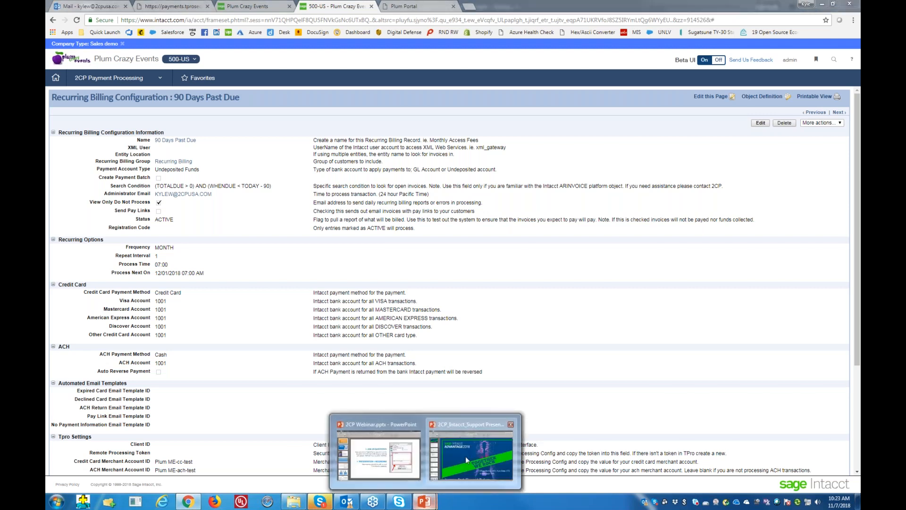
pyautogui.click(466, 456)
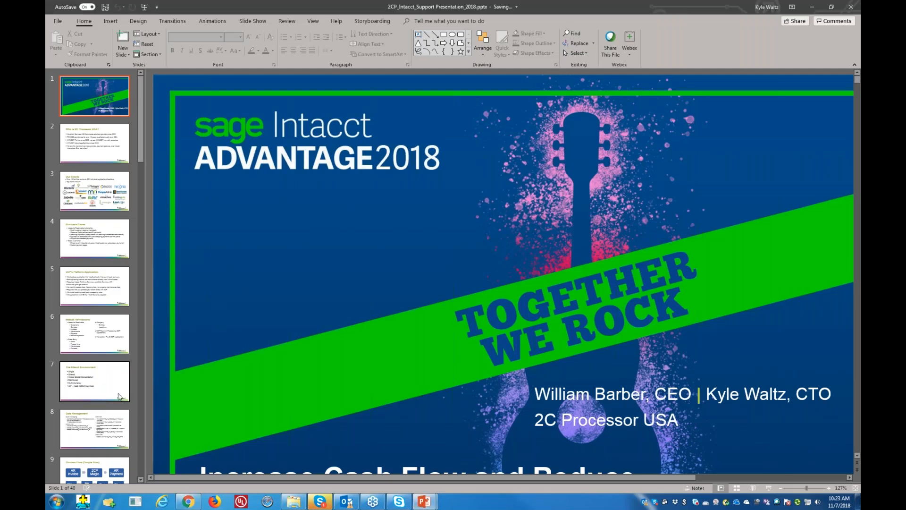
pyautogui.scroll(-7, 94, 283)
pyautogui.click(111, 352)
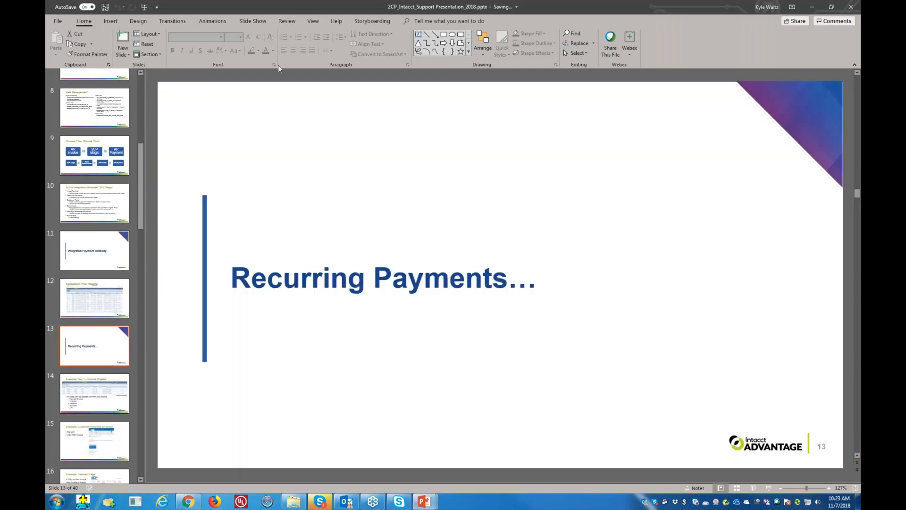